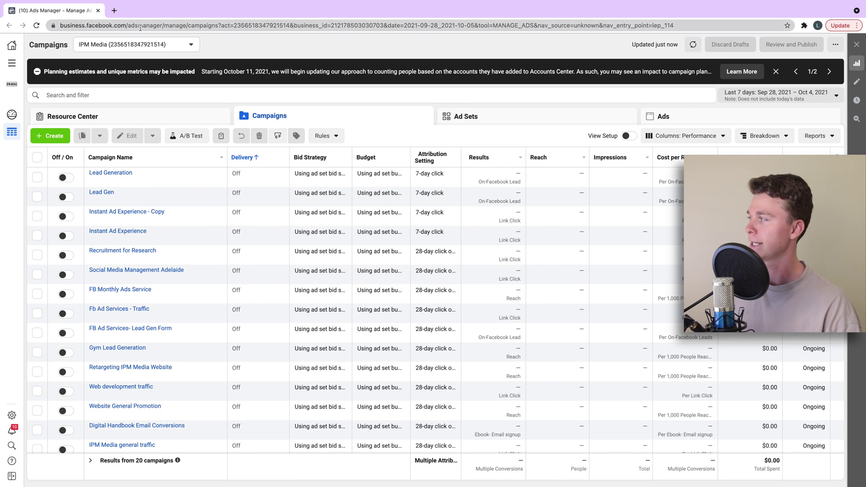
Google 'ads manager' in a new tab, then go back to the Ads Manager campaigns tab.
{"action": "left_click", "coordinate": [140, 27]}
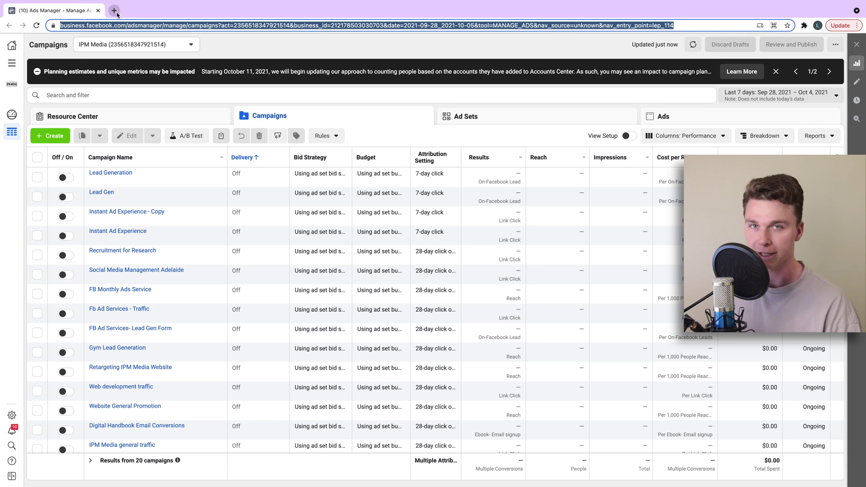
{"action": "left_click", "coordinate": [114, 11]}
{"action": "type", "text": "ads "}
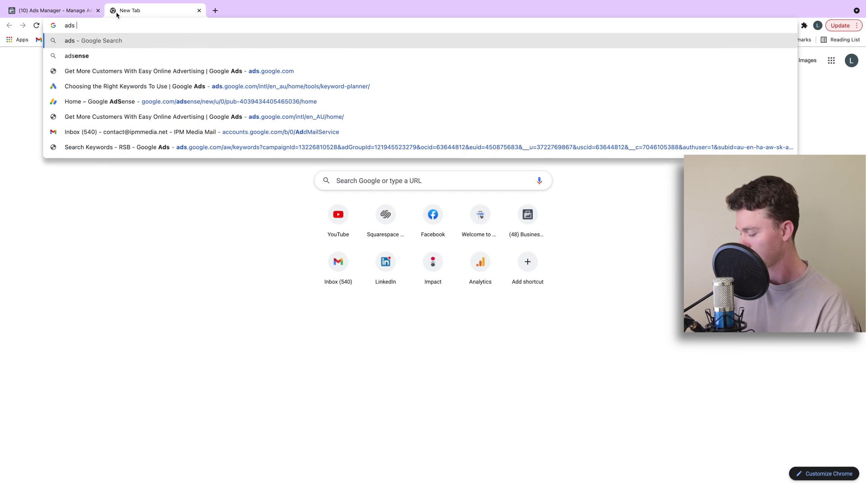
{"action": "type", "text": "manager"}
{"action": "key", "text": "Return"}
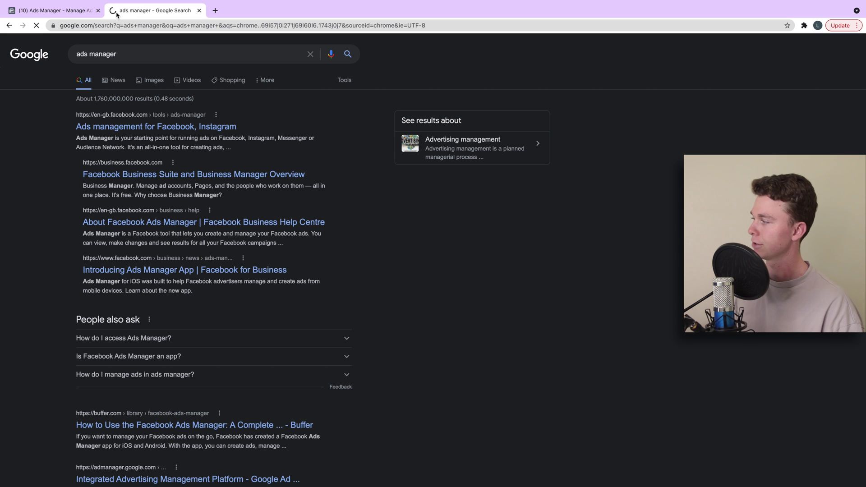
{"action": "scroll", "coordinate": [177, 135], "scroll_direction": "down", "scroll_amount": 2}
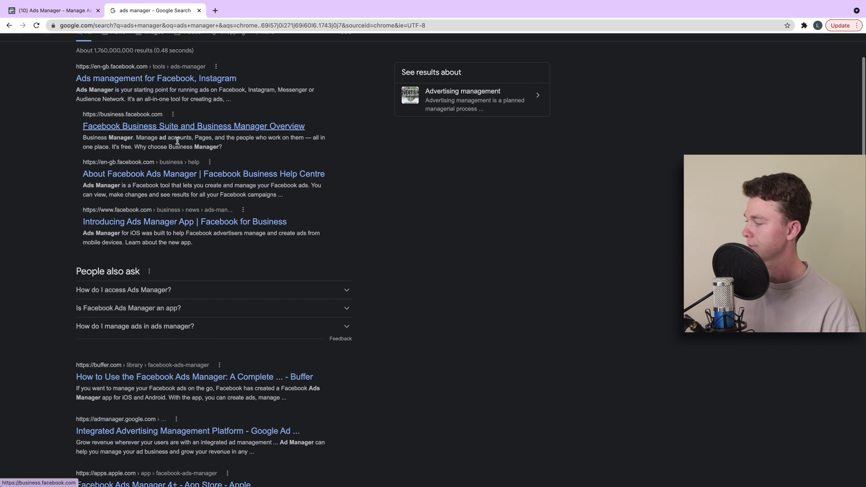
{"action": "scroll", "coordinate": [176, 136], "scroll_direction": "up", "scroll_amount": 2}
{"action": "left_click", "coordinate": [51, 16]}
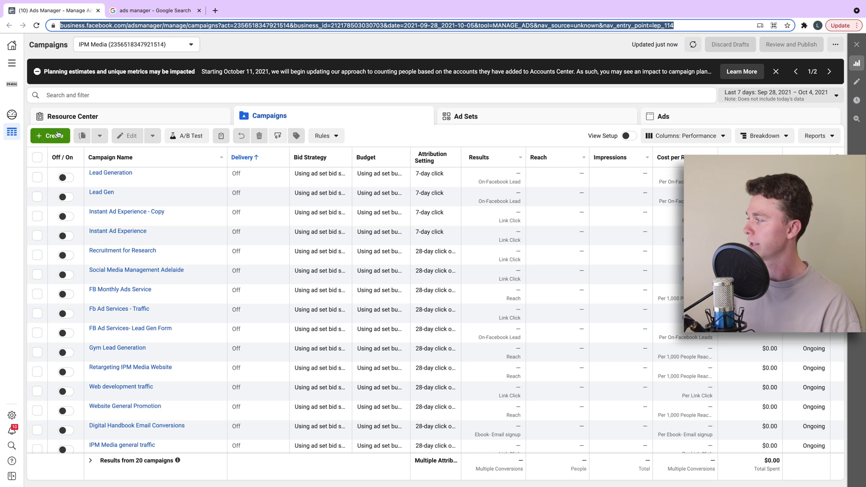
{"action": "mouse_move", "coordinate": [132, 182]}
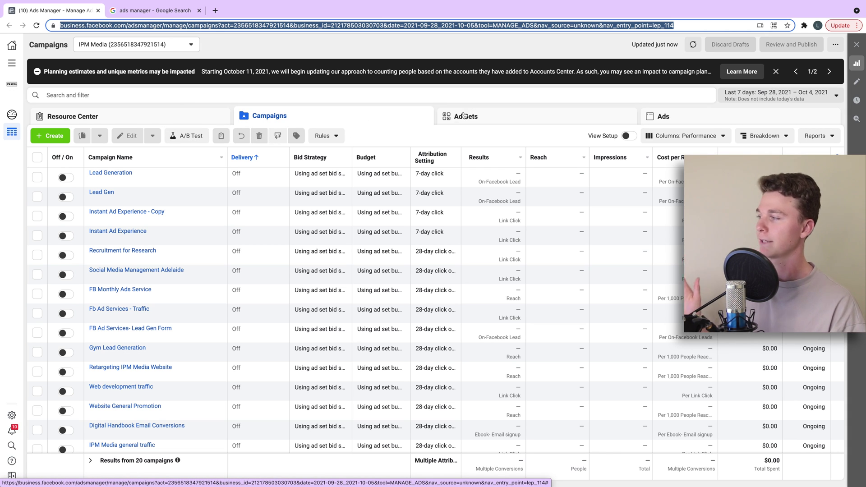
{"action": "left_click", "coordinate": [492, 121]}
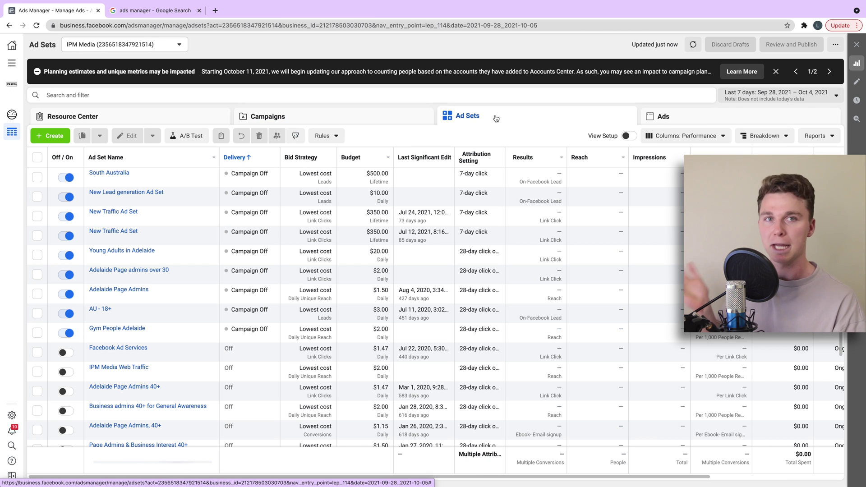
{"action": "left_click", "coordinate": [714, 120]}
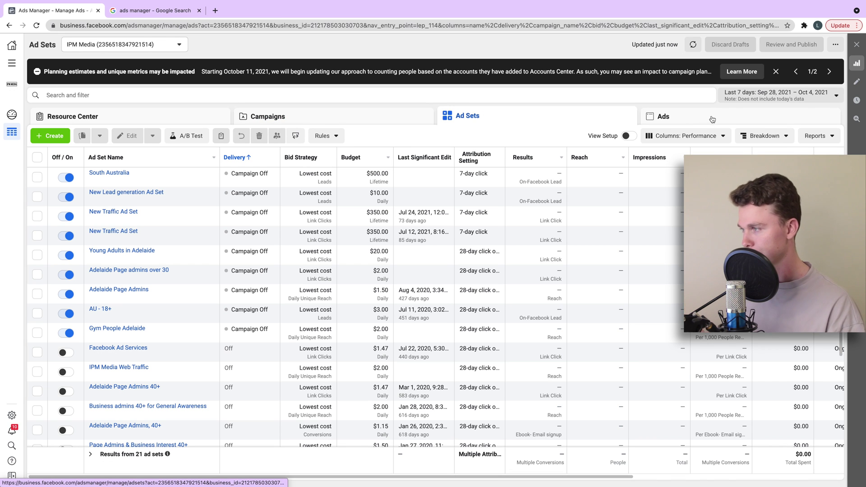
{"action": "left_click", "coordinate": [387, 117]}
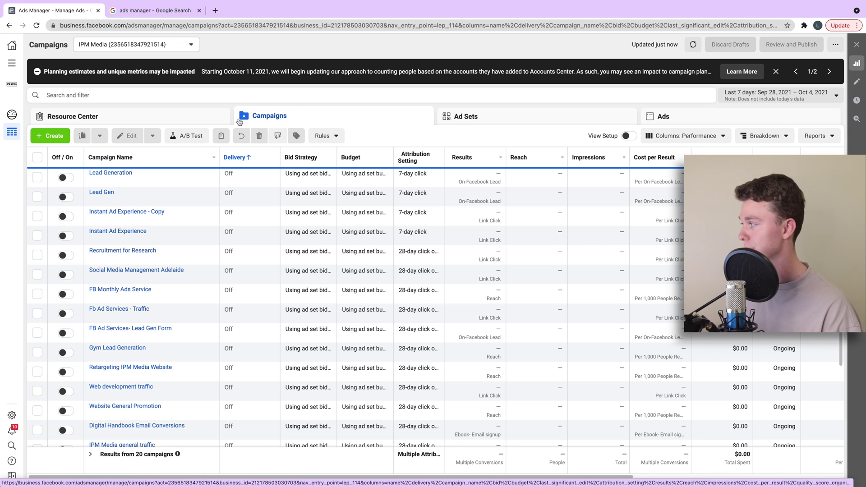
Create a new campaign with the Reach objective, producing the draft New Reach Campaign.
{"action": "left_click", "coordinate": [37, 134]}
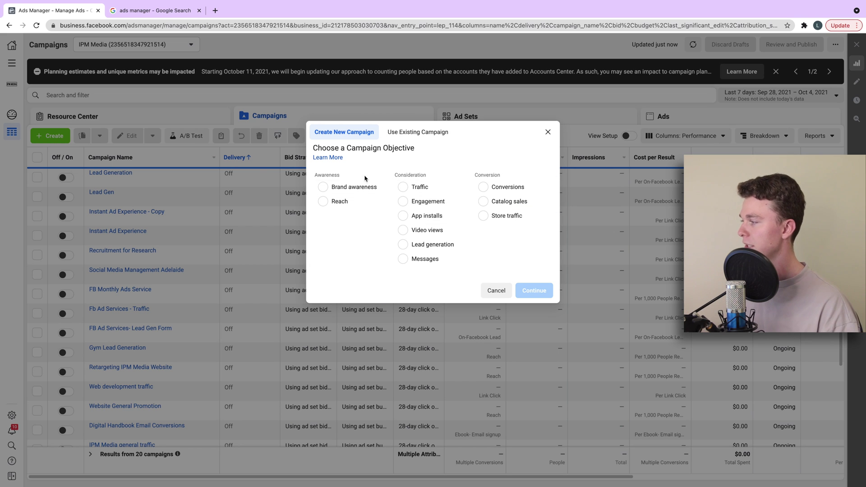
{"action": "left_click_drag", "start_coordinate": [318, 177], "coordinate": [506, 180]}
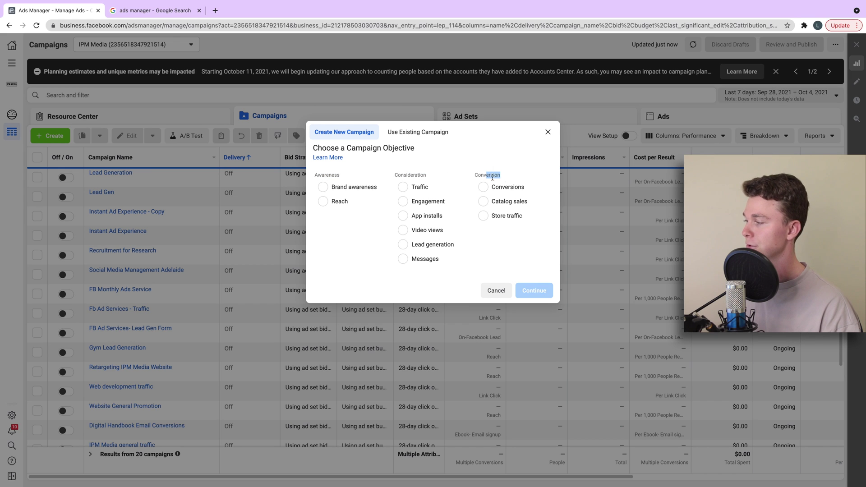
{"action": "left_click_drag", "start_coordinate": [347, 178], "coordinate": [318, 172]}
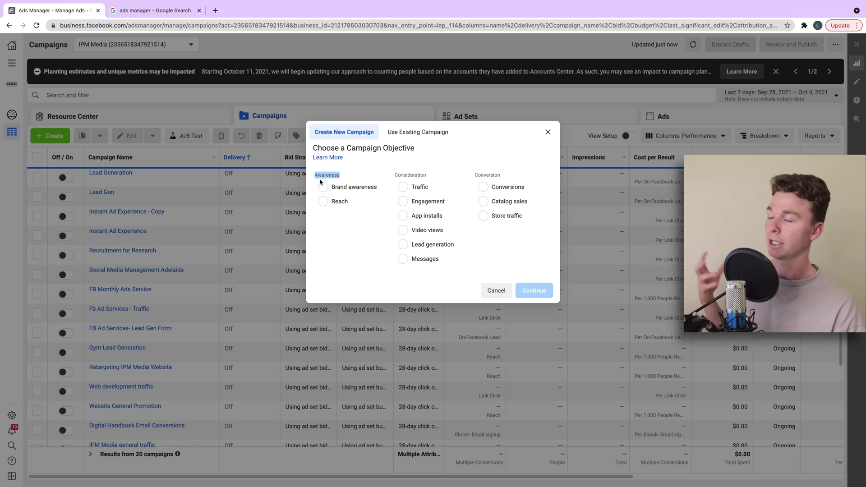
{"action": "left_click", "coordinate": [406, 173]}
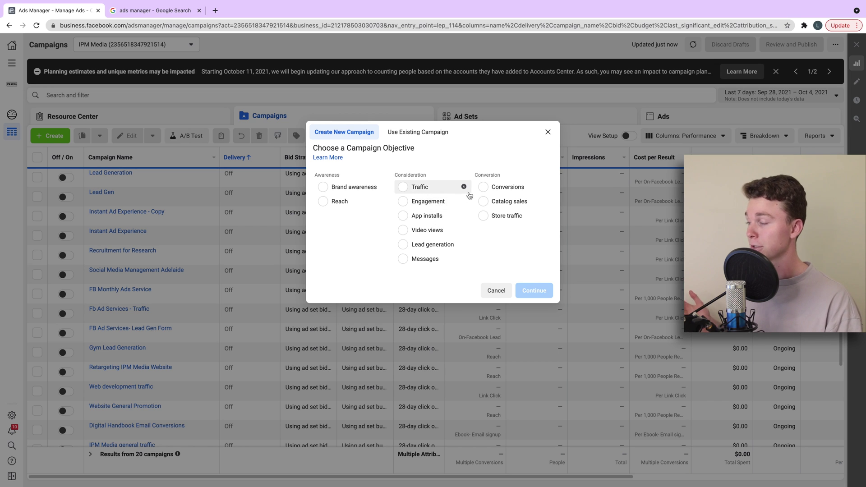
{"action": "mouse_move", "coordinate": [426, 207]}
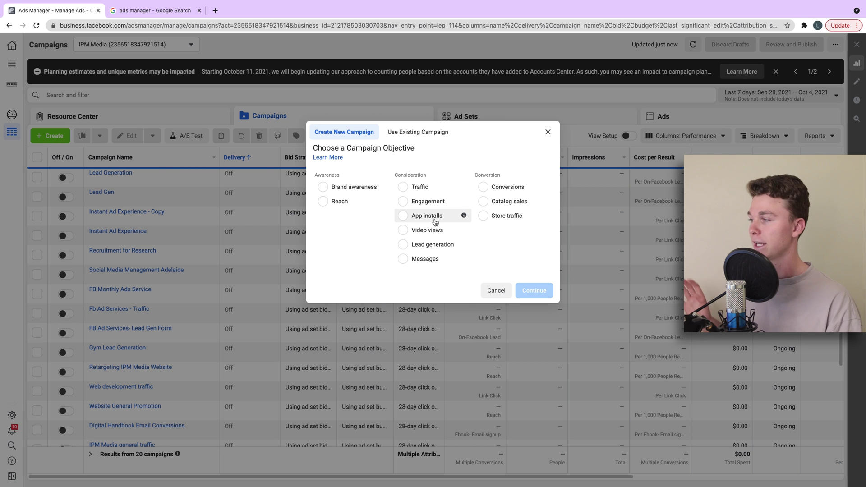
{"action": "mouse_move", "coordinate": [459, 203]}
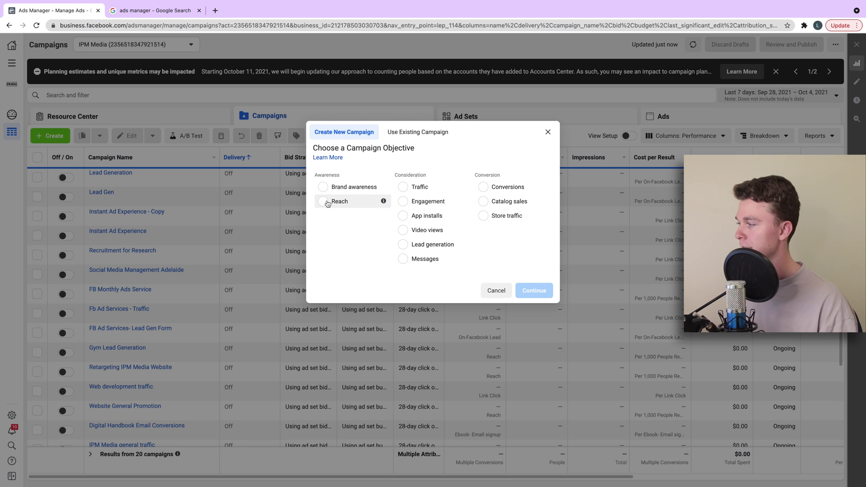
{"action": "left_click", "coordinate": [328, 203]}
{"action": "left_click", "coordinate": [532, 346]}
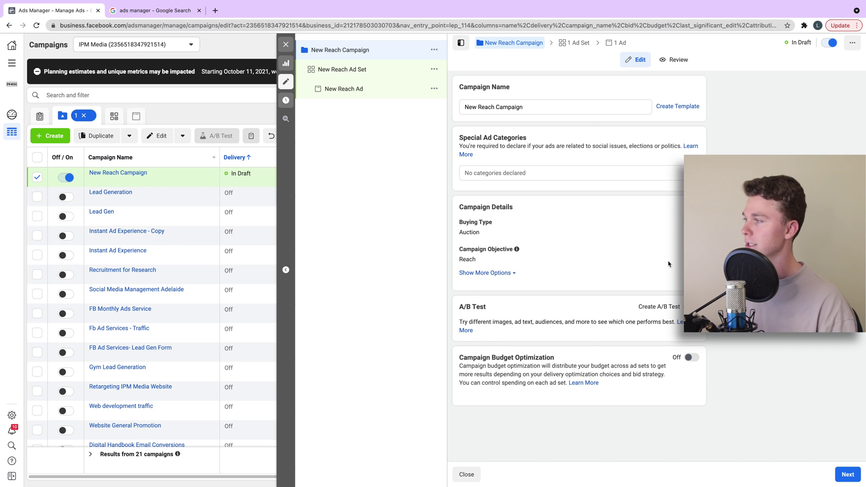
Rename the draft campaign to 'Beginners' and open New Reach Ad Set for editing.
{"action": "triple_click", "coordinate": [532, 100]}
{"action": "type", "text": "Beginners"}
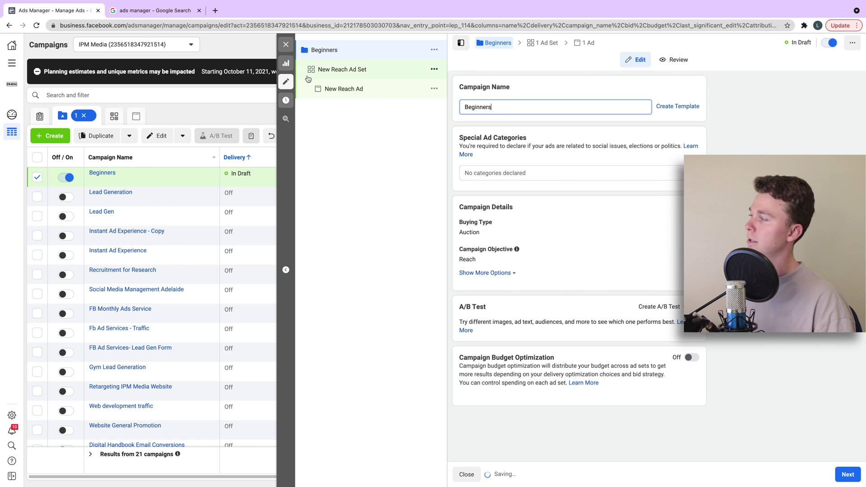
{"action": "left_click", "coordinate": [336, 69]}
{"action": "left_click", "coordinate": [334, 68]}
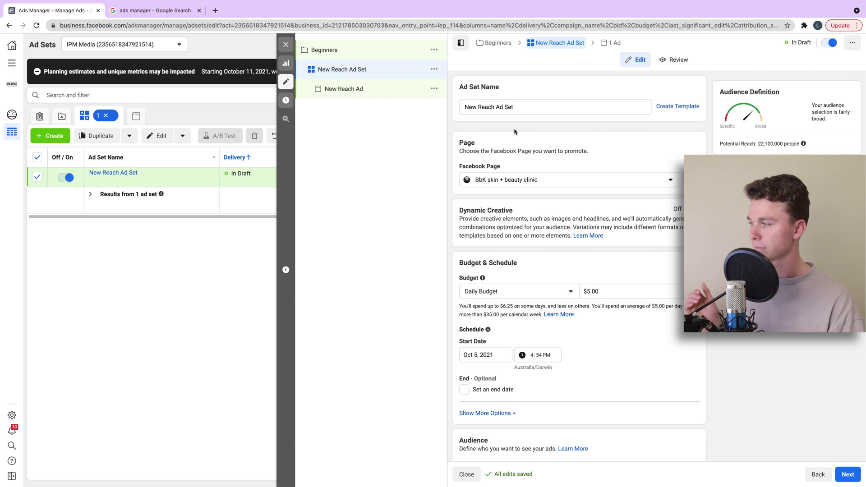
Set the ad set's Facebook Page to IPM Media.
{"action": "scroll", "coordinate": [526, 135], "scroll_direction": "down", "scroll_amount": 2}
{"action": "scroll", "coordinate": [528, 137], "scroll_direction": "down", "scroll_amount": 2}
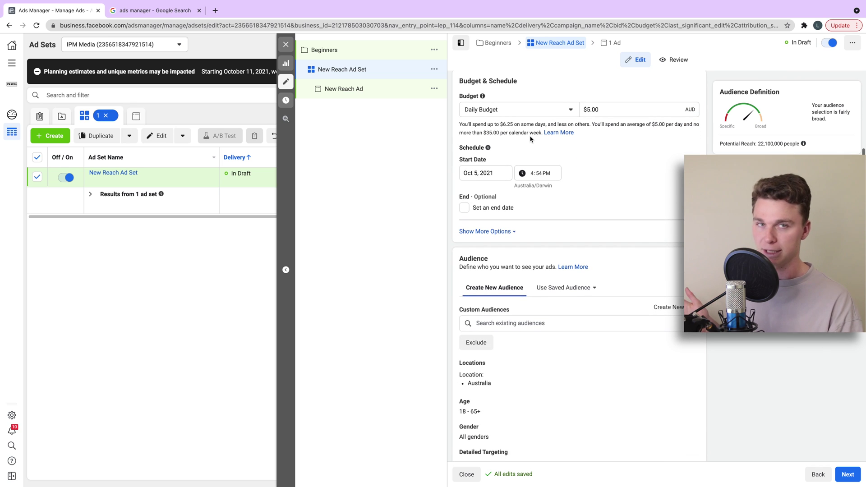
{"action": "scroll", "coordinate": [531, 140], "scroll_direction": "up", "scroll_amount": 1}
{"action": "scroll", "coordinate": [529, 140], "scroll_direction": "up", "scroll_amount": 3}
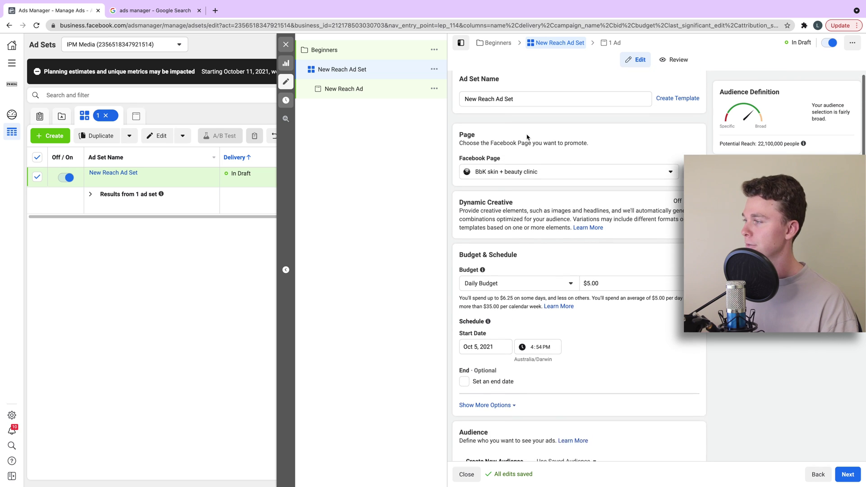
{"action": "left_click", "coordinate": [552, 179]}
{"action": "scroll", "coordinate": [499, 240], "scroll_direction": "up", "scroll_amount": 2}
{"action": "scroll", "coordinate": [500, 240], "scroll_direction": "down", "scroll_amount": 2}
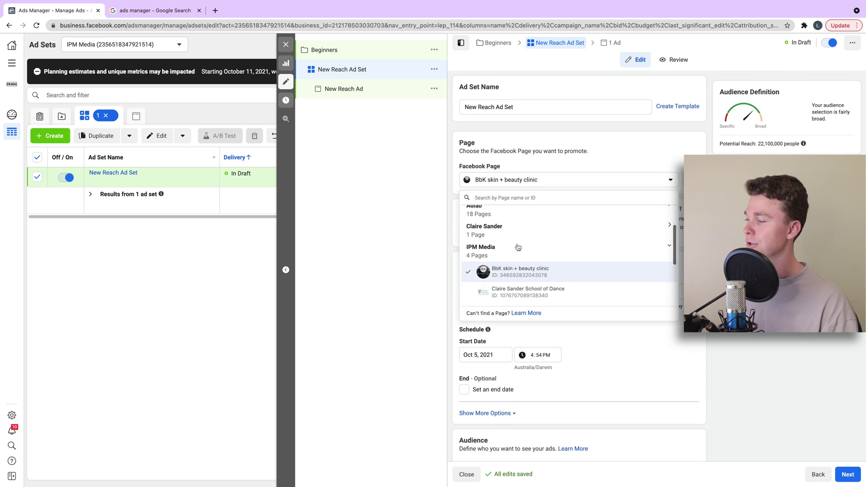
{"action": "left_click", "coordinate": [511, 184]}
{"action": "left_click", "coordinate": [512, 185]}
{"action": "scroll", "coordinate": [519, 233], "scroll_direction": "down", "scroll_amount": 2}
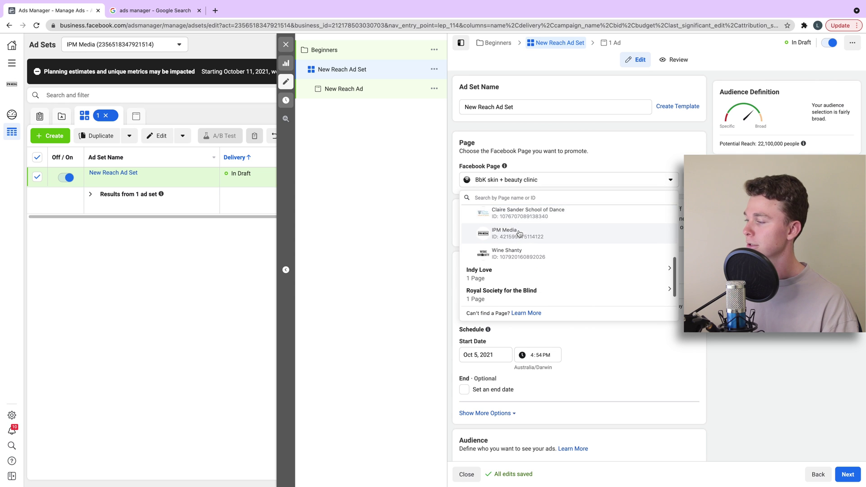
{"action": "left_click", "coordinate": [520, 233]}
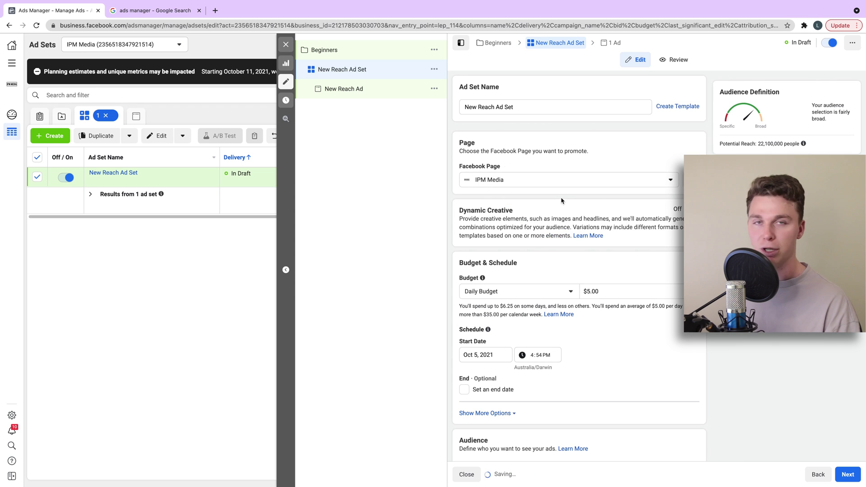
Switch the ad set to a $350.00 lifetime budget running through Nov 5, 2021.
{"action": "scroll", "coordinate": [551, 221], "scroll_direction": "down", "scroll_amount": 1}
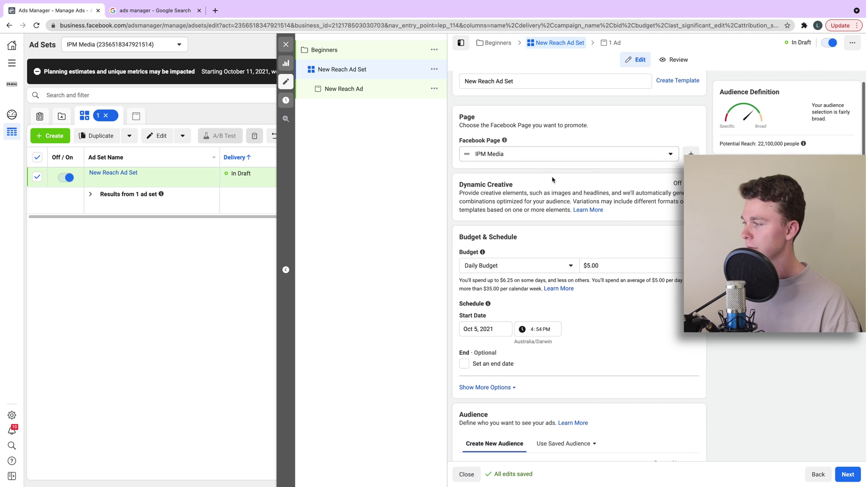
{"action": "scroll", "coordinate": [548, 187], "scroll_direction": "down", "scroll_amount": 1}
{"action": "left_click", "coordinate": [559, 239]}
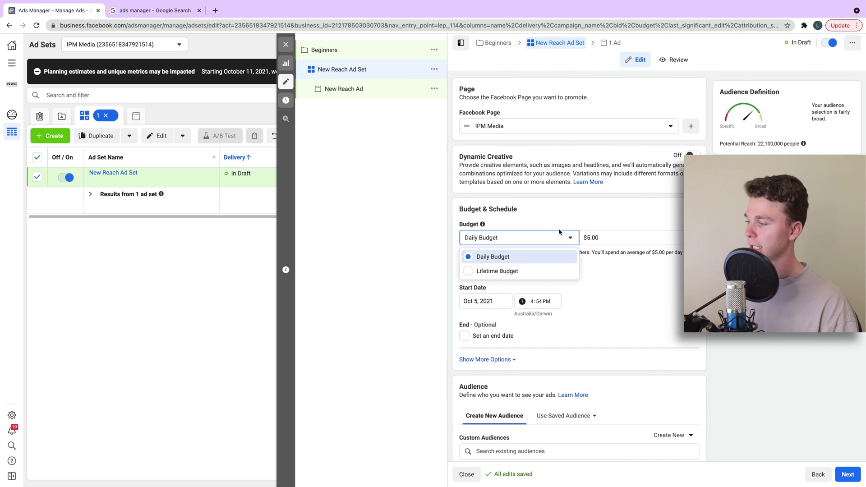
{"action": "left_click", "coordinate": [589, 213]}
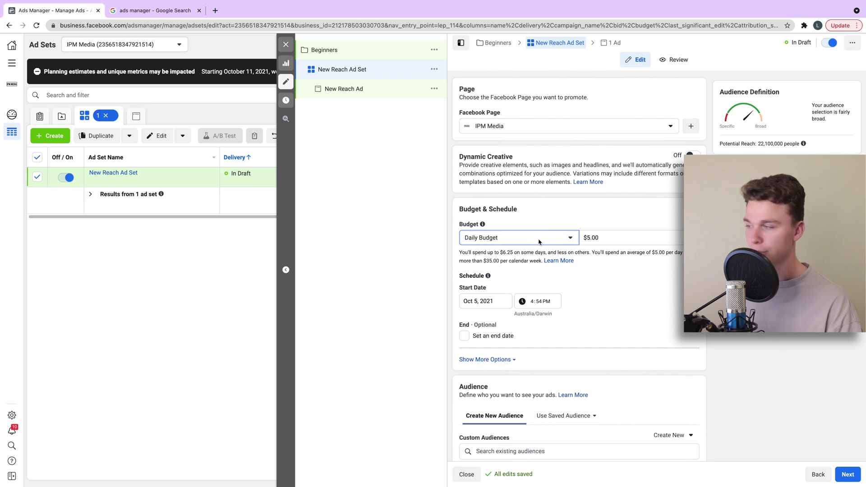
{"action": "left_click", "coordinate": [569, 242]}
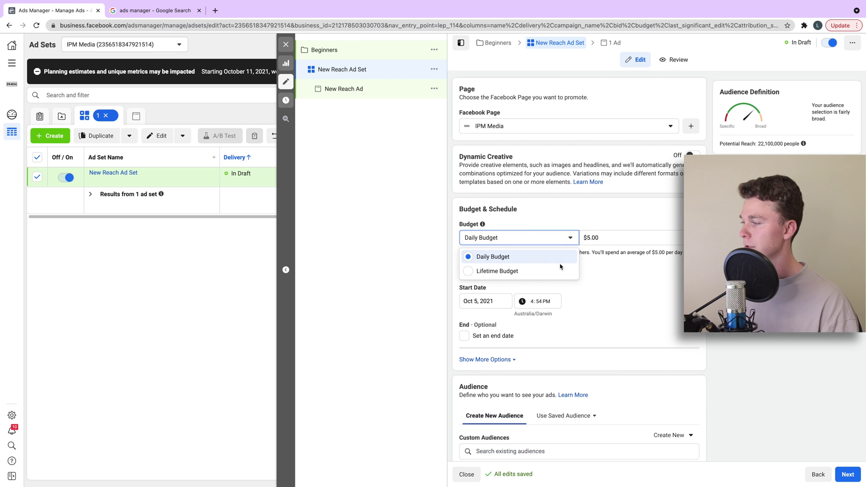
{"action": "left_click", "coordinate": [544, 272]}
{"action": "left_click", "coordinate": [599, 237]}
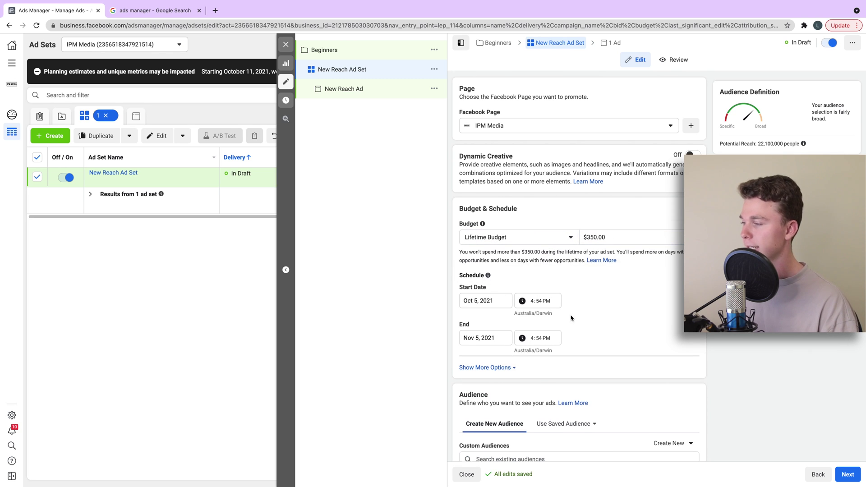
{"action": "scroll", "coordinate": [562, 284], "scroll_direction": "down", "scroll_amount": 1}
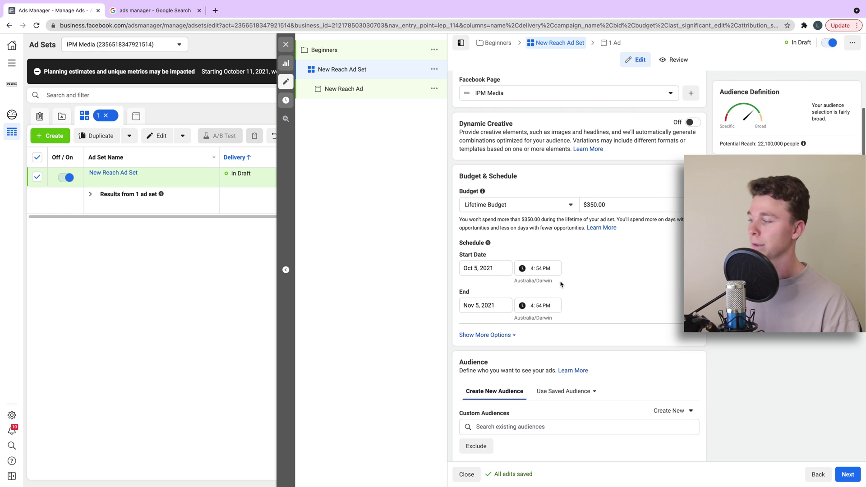
{"action": "left_click", "coordinate": [606, 205]}
{"action": "left_click_drag", "start_coordinate": [606, 205], "coordinate": [586, 205]}
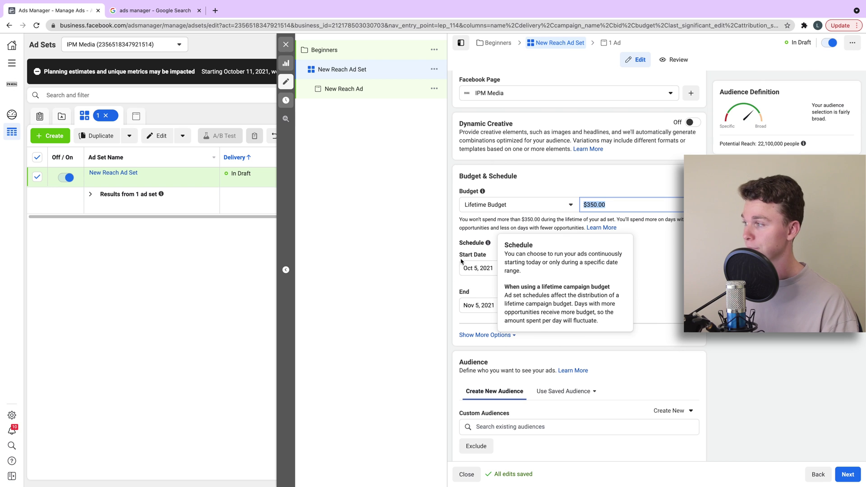
Review the 18–65+ age range and potential reach, then show more audience options (Connections: All people).
{"action": "scroll", "coordinate": [521, 236], "scroll_direction": "down", "scroll_amount": 4}
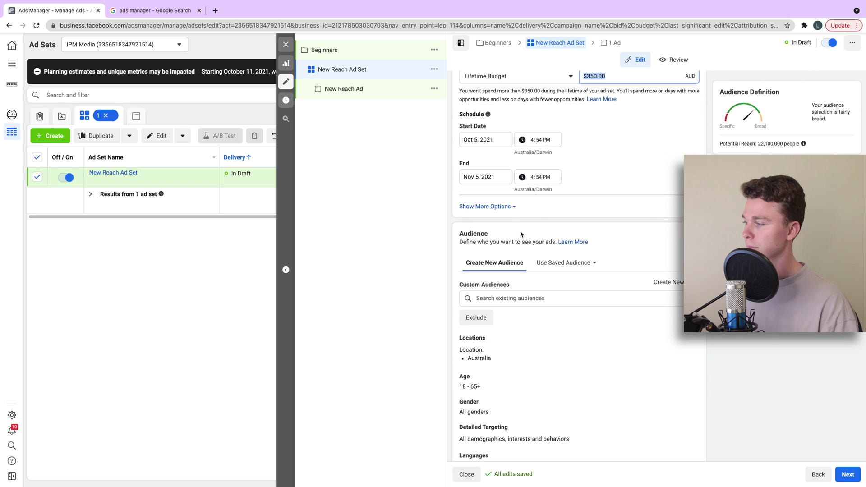
{"action": "scroll", "coordinate": [547, 208], "scroll_direction": "down", "scroll_amount": 2}
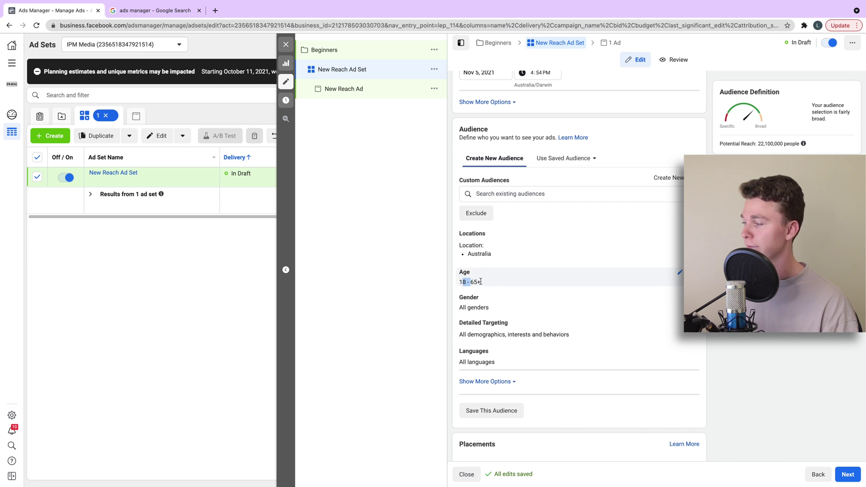
{"action": "left_click_drag", "start_coordinate": [481, 281], "coordinate": [482, 282]}
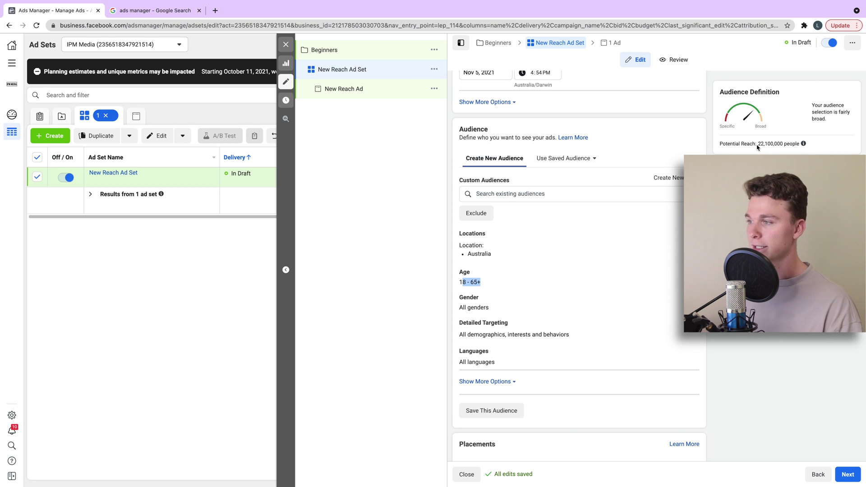
{"action": "left_click_drag", "start_coordinate": [758, 144], "coordinate": [779, 143]}
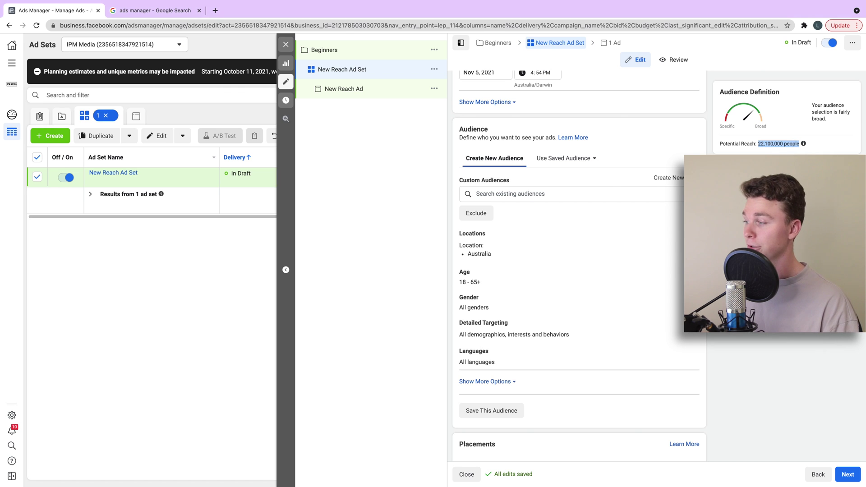
{"action": "scroll", "coordinate": [522, 356], "scroll_direction": "down", "scroll_amount": 1}
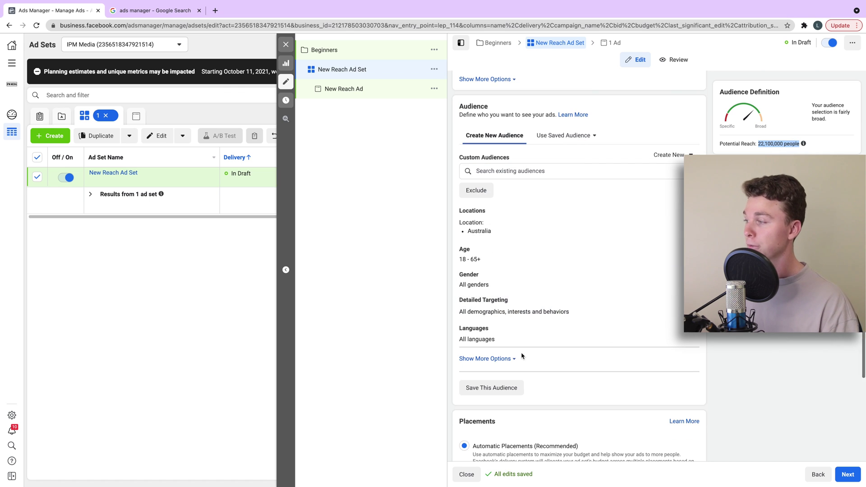
{"action": "left_click", "coordinate": [501, 367]}
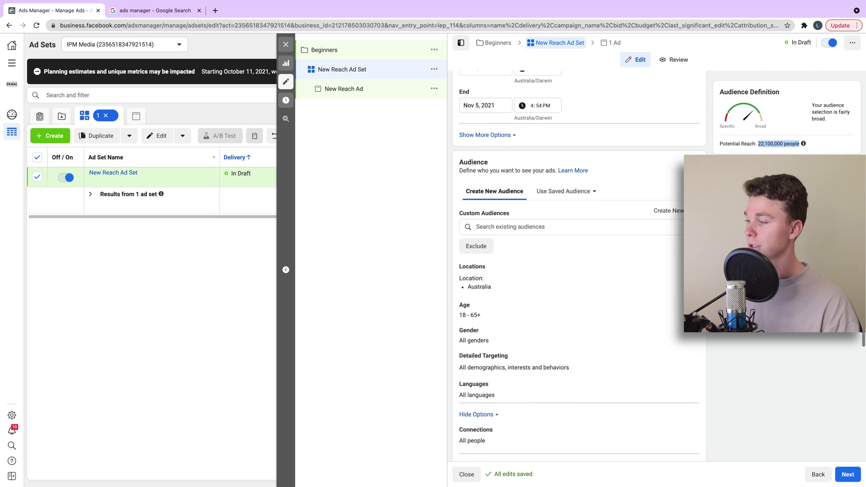
Replace Australia with Adelaide, South Australia (+25 mi), cutting potential reach to 1,100,000.
{"action": "left_click", "coordinate": [659, 277]}
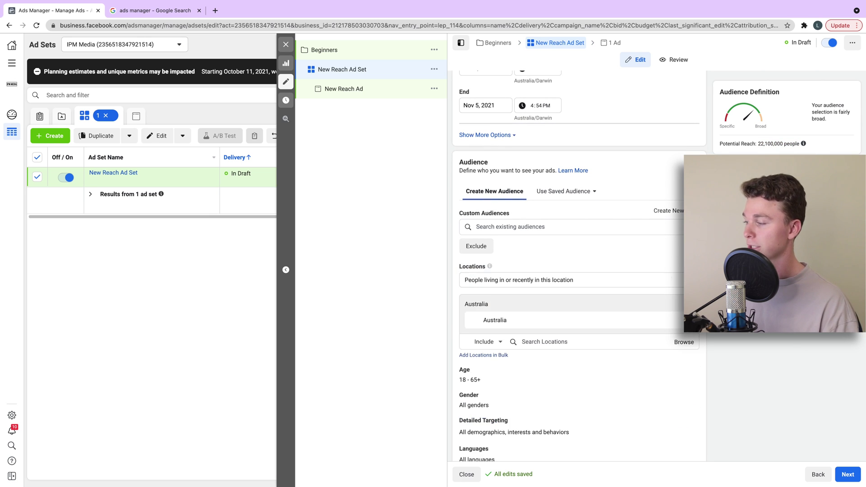
{"action": "left_click", "coordinate": [674, 320]}
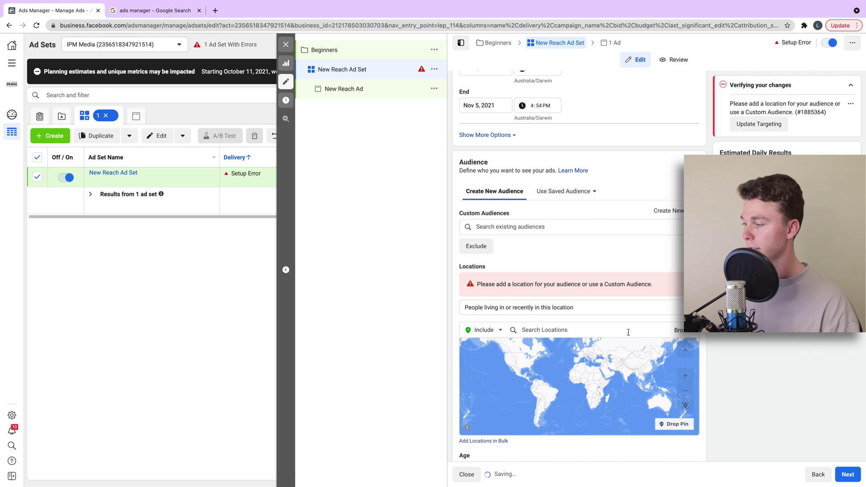
{"action": "left_click", "coordinate": [623, 329]}
{"action": "type", "text": "Adel"}
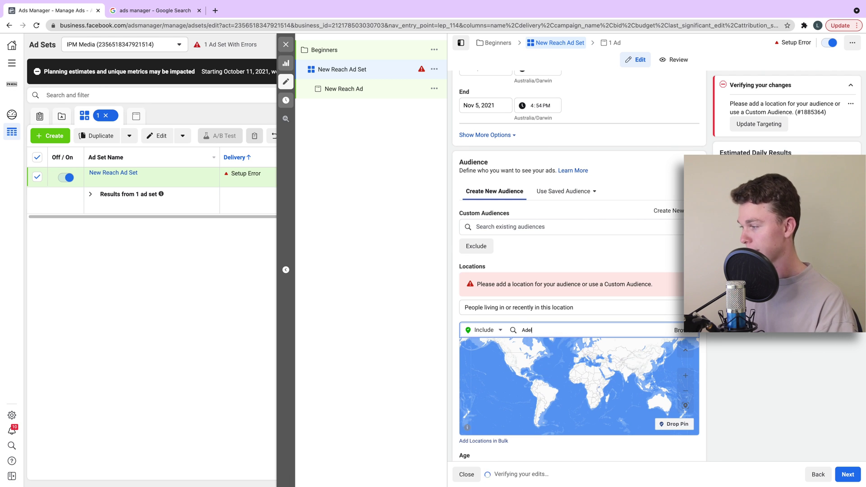
{"action": "type", "text": "aide"}
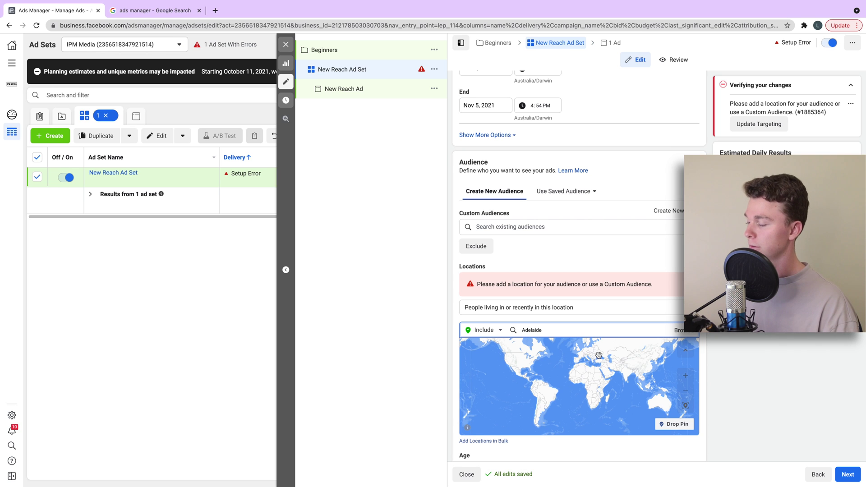
{"action": "left_click", "coordinate": [585, 352]}
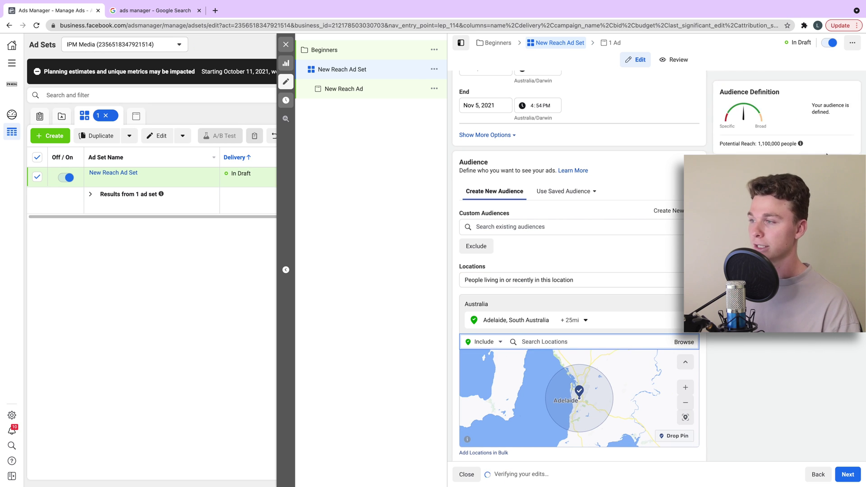
{"action": "left_click_drag", "start_coordinate": [761, 143], "coordinate": [797, 143]}
{"action": "left_click", "coordinate": [708, 190]}
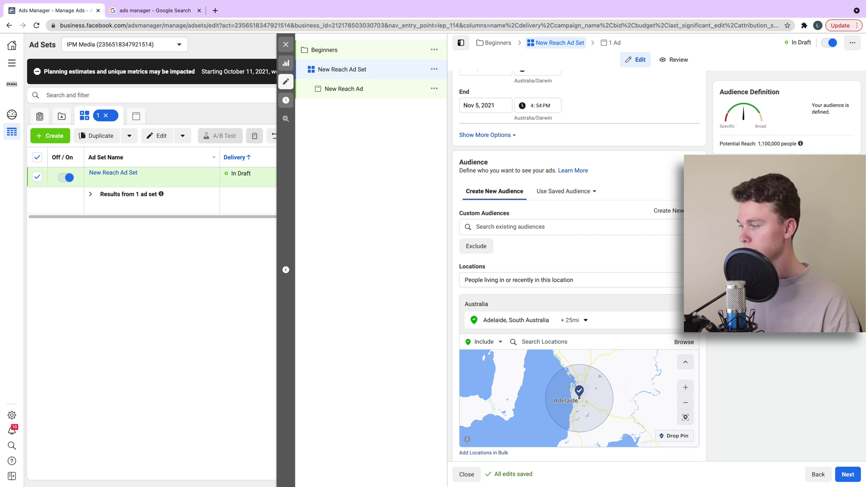
Open the Detailed Targeting settings for editing.
{"action": "scroll", "coordinate": [613, 273], "scroll_direction": "down", "scroll_amount": 5}
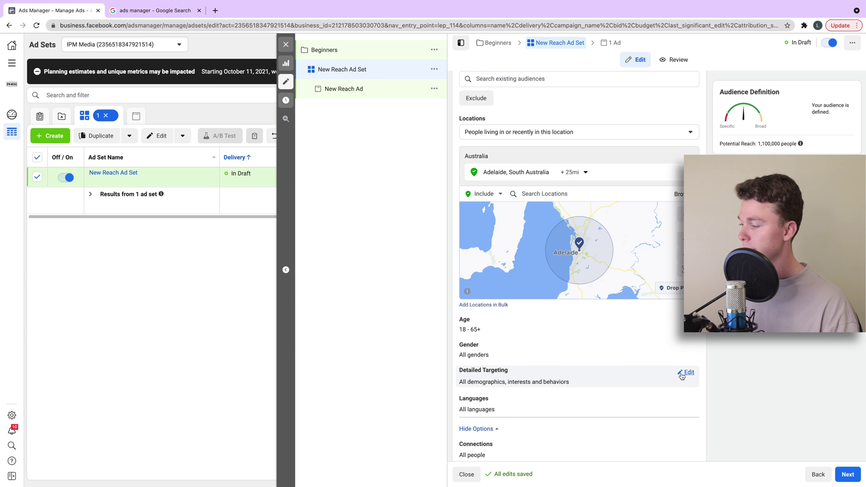
{"action": "left_click", "coordinate": [682, 376]}
{"action": "scroll", "coordinate": [596, 390], "scroll_direction": "down", "scroll_amount": 3}
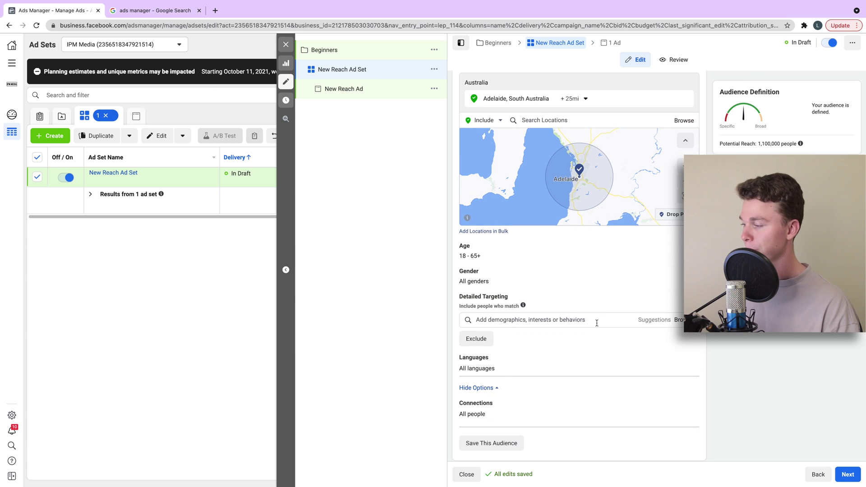
{"action": "scroll", "coordinate": [597, 322], "scroll_direction": "down", "scroll_amount": 3}
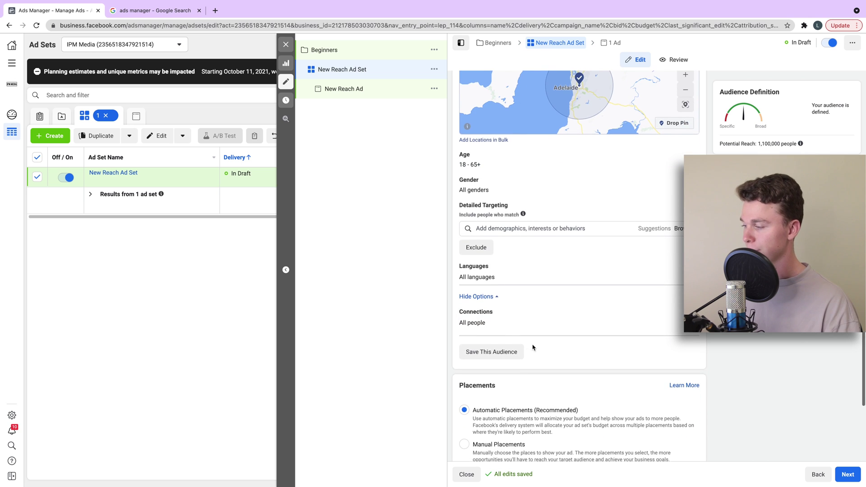
Save the Adelaide +25 mi, 18–65+ audience under the name 'Beginners'.
{"action": "left_click", "coordinate": [508, 342]}
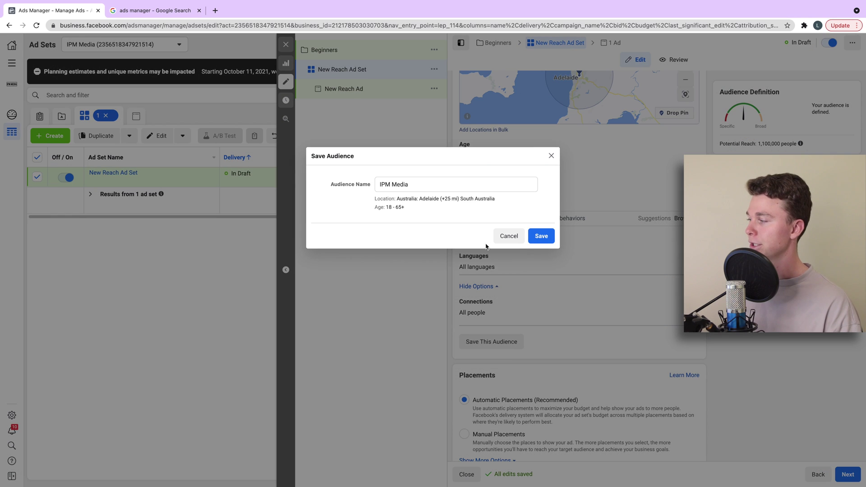
{"action": "left_click", "coordinate": [468, 185]}
{"action": "key", "text": "alt+shift+Left"}
{"action": "key", "text": "alt+shift+Left"}
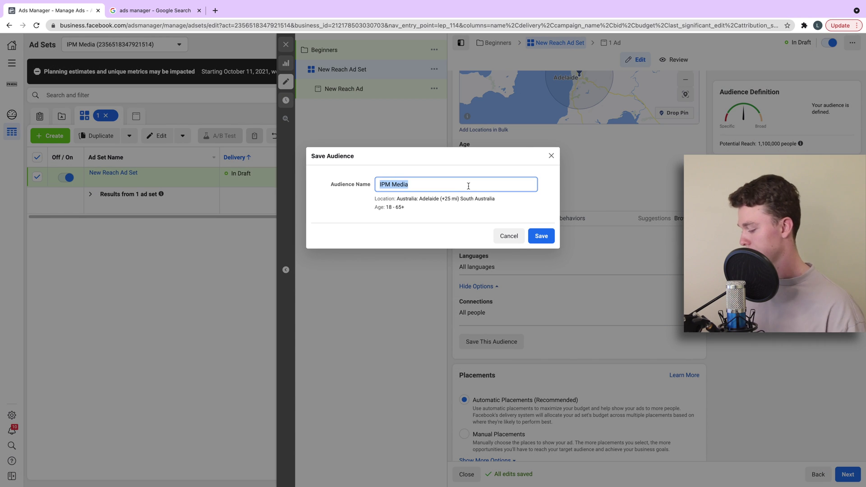
{"action": "type", "text": "Beginners"}
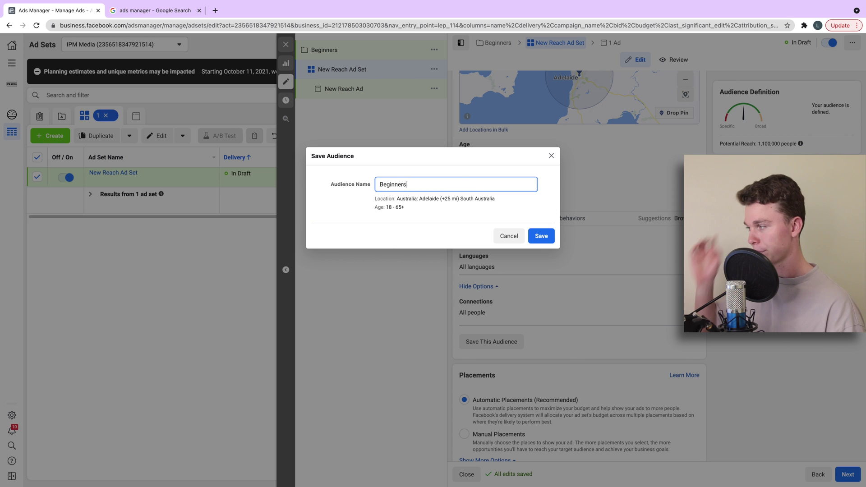
{"action": "left_click", "coordinate": [541, 236]}
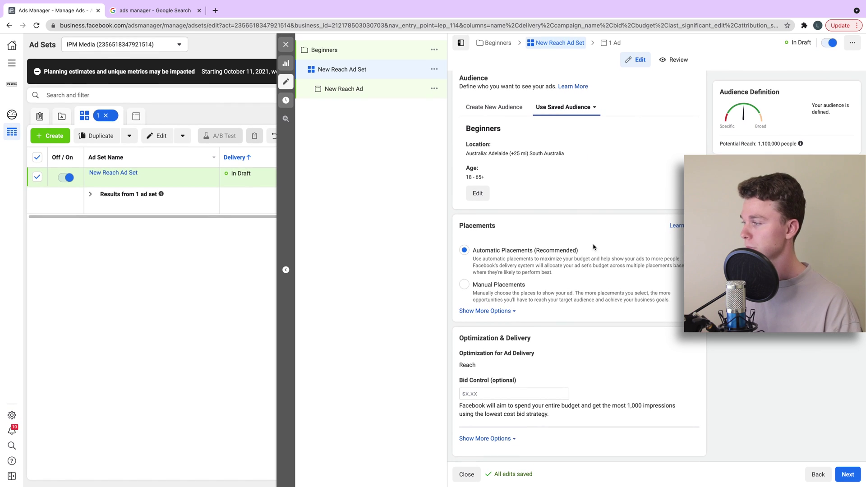
Use manual placements with Instagram and Messenger added alongside Facebook and Audience Network, then proceed to the ad.
{"action": "double_click", "coordinate": [485, 227]}
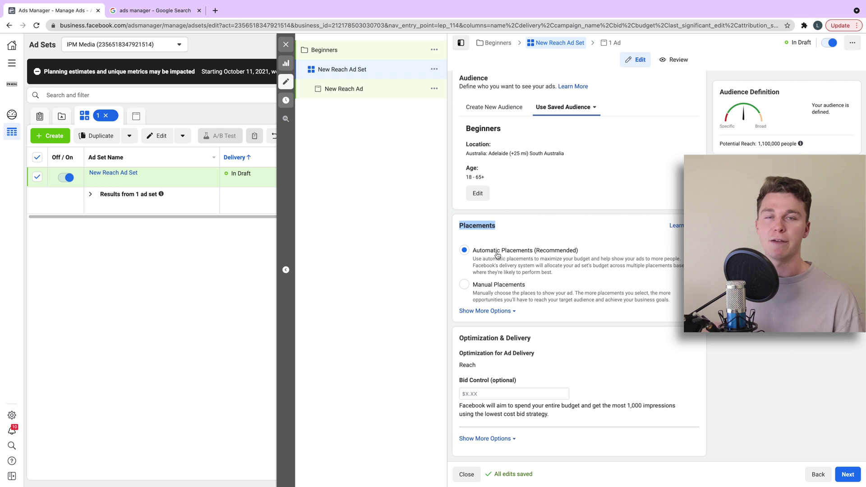
{"action": "left_click", "coordinate": [473, 287]}
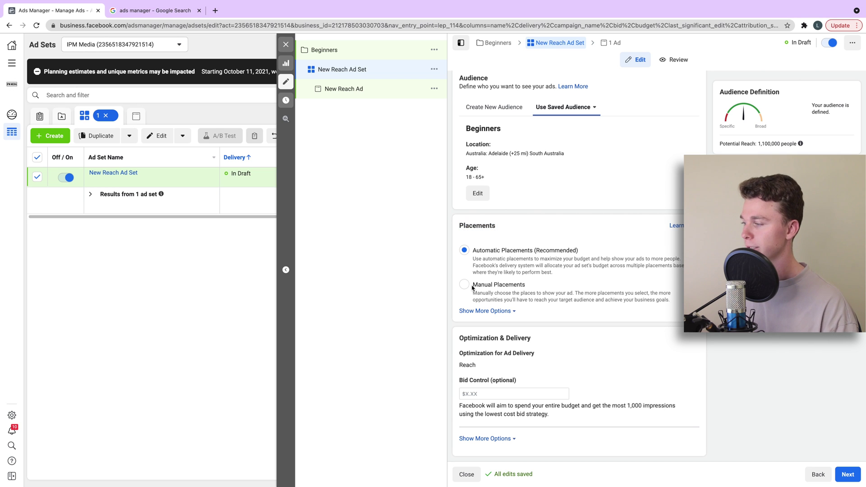
{"action": "left_click", "coordinate": [470, 286]}
{"action": "scroll", "coordinate": [542, 291], "scroll_direction": "down", "scroll_amount": 2}
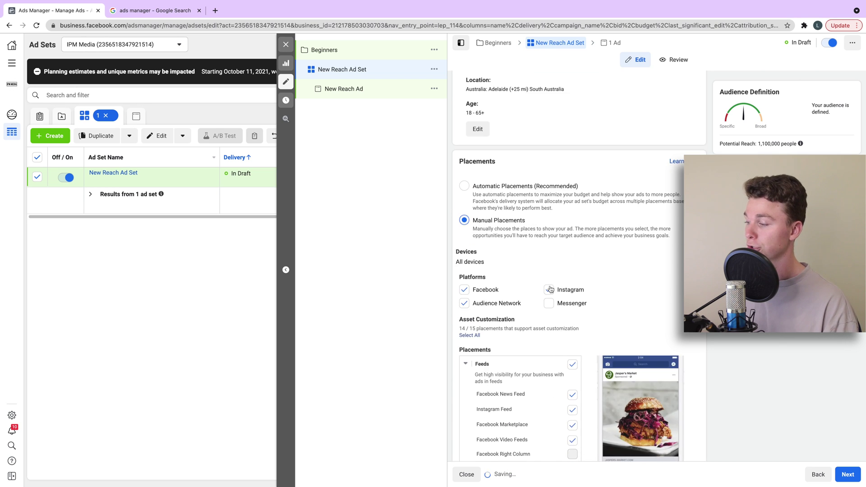
{"action": "left_click", "coordinate": [550, 289]}
{"action": "scroll", "coordinate": [488, 262], "scroll_direction": "down", "scroll_amount": 3}
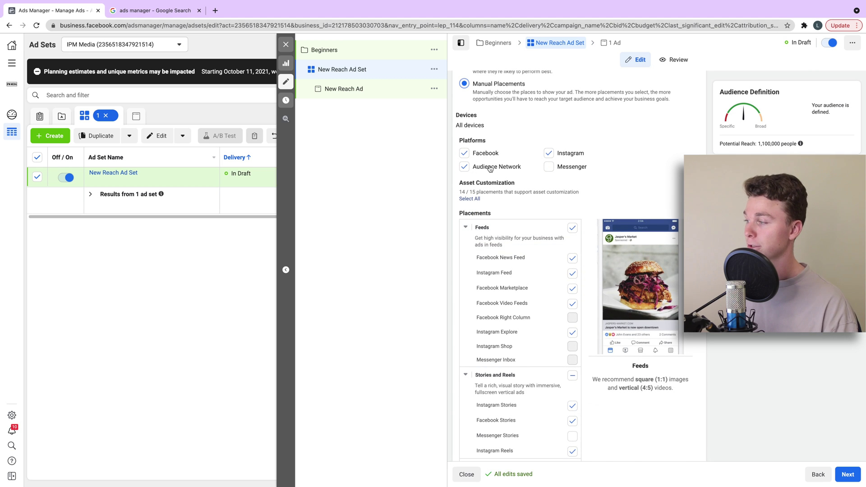
{"action": "left_click", "coordinate": [548, 168]}
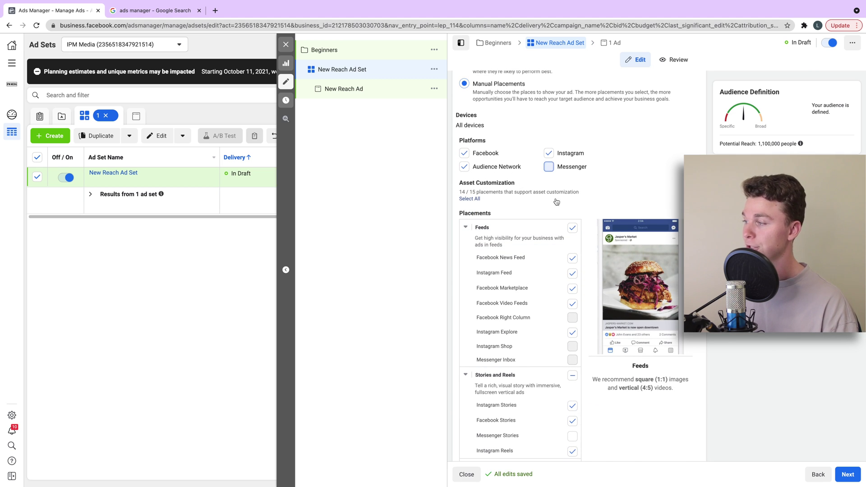
{"action": "scroll", "coordinate": [548, 185], "scroll_direction": "down", "scroll_amount": 1}
{"action": "scroll", "coordinate": [548, 203], "scroll_direction": "down", "scroll_amount": 4}
{"action": "scroll", "coordinate": [565, 209], "scroll_direction": "down", "scroll_amount": 1}
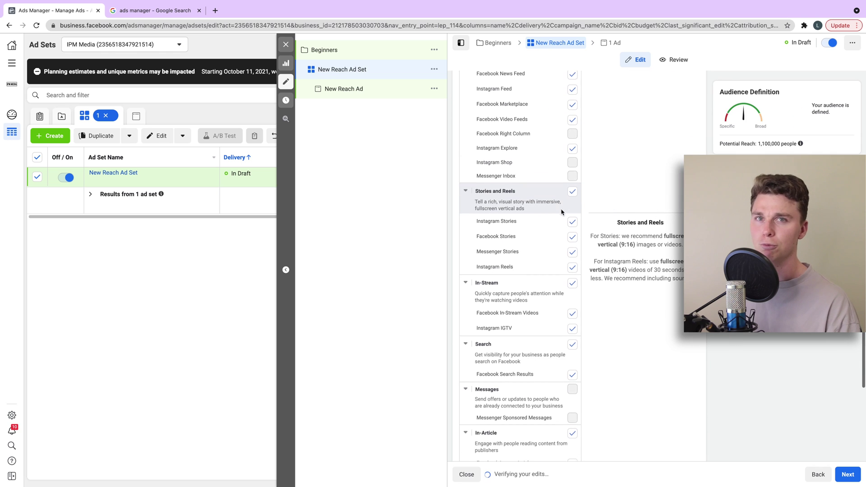
{"action": "scroll", "coordinate": [567, 206], "scroll_direction": "down", "scroll_amount": 2}
{"action": "scroll", "coordinate": [568, 203], "scroll_direction": "down", "scroll_amount": 5}
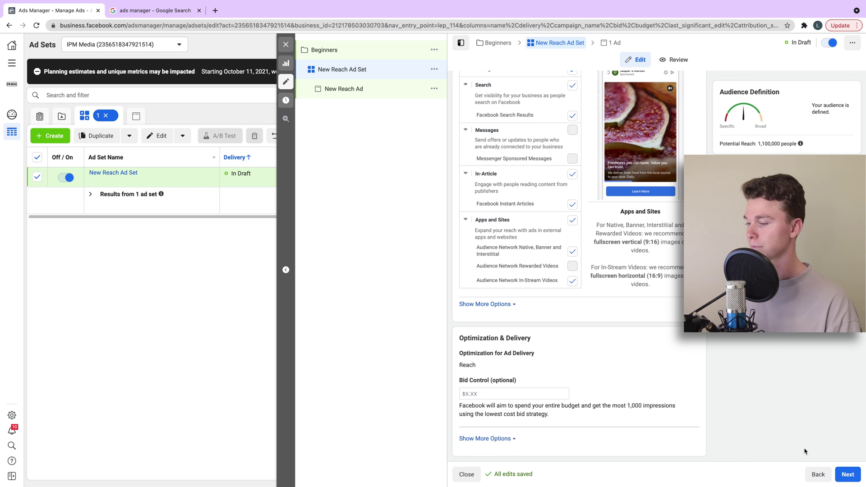
{"action": "left_click", "coordinate": [848, 474]}
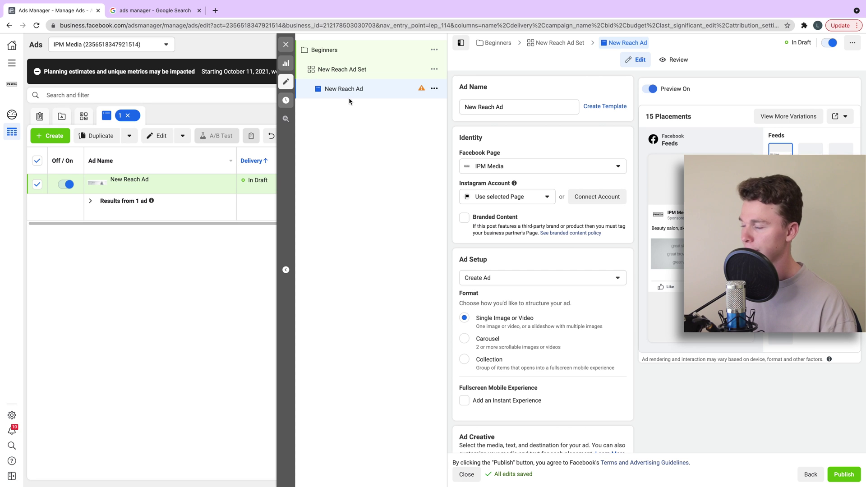
{"action": "scroll", "coordinate": [511, 101], "scroll_direction": "down", "scroll_amount": 2}
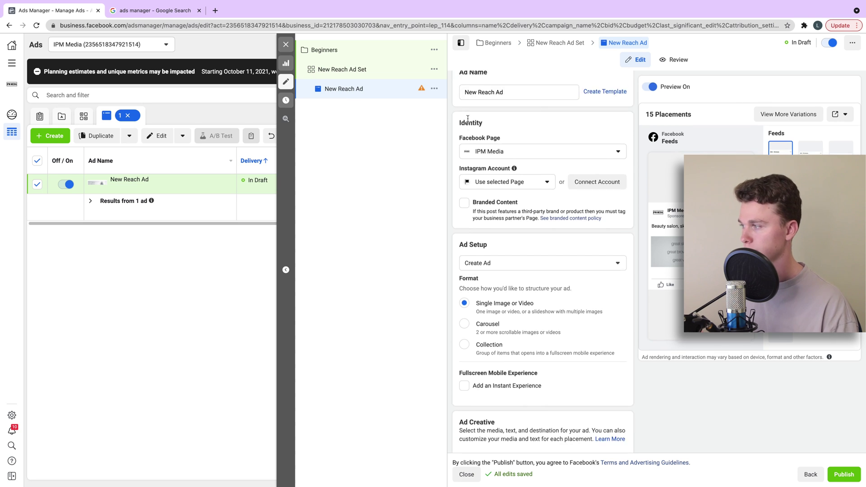
{"action": "scroll", "coordinate": [510, 101], "scroll_direction": "up", "scroll_amount": 2}
{"action": "triple_click", "coordinate": [483, 107]}
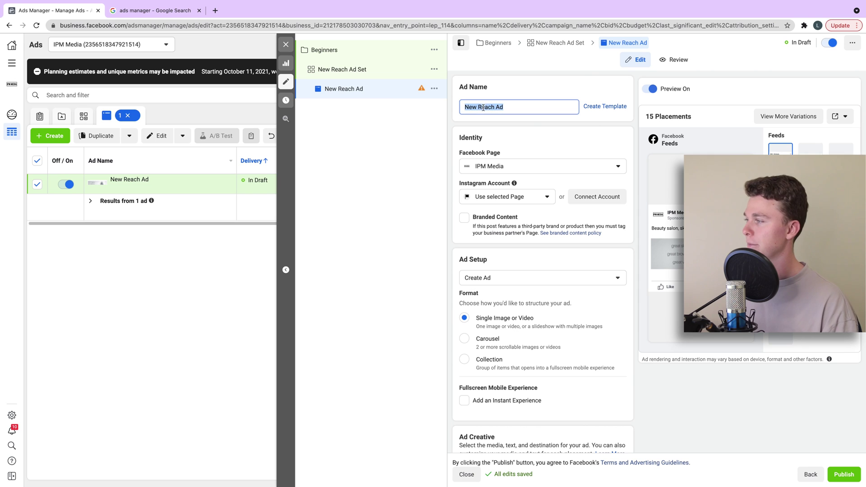
{"action": "type", "text": "Beginners"}
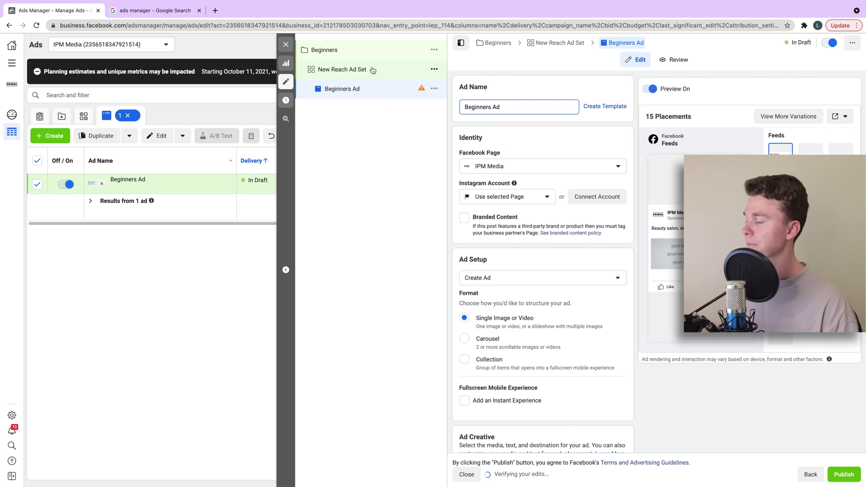
{"action": "scroll", "coordinate": [496, 135], "scroll_direction": "down", "scroll_amount": 1}
{"action": "left_click", "coordinate": [519, 166]}
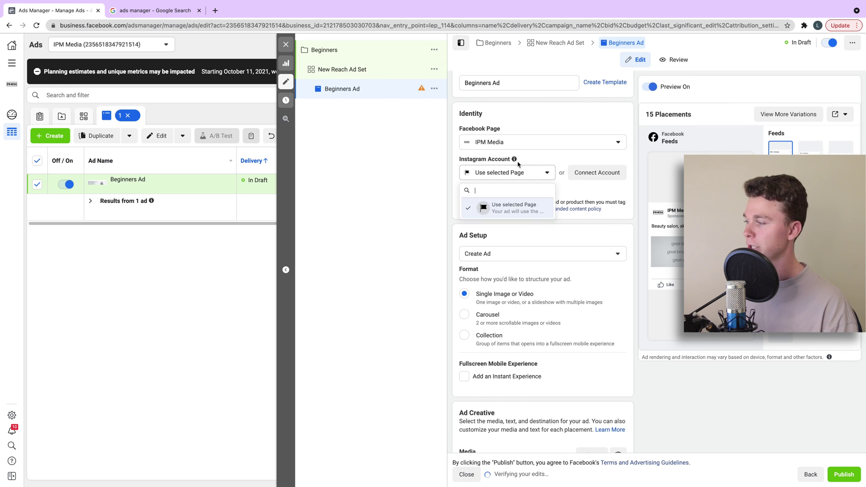
{"action": "left_click", "coordinate": [596, 201]}
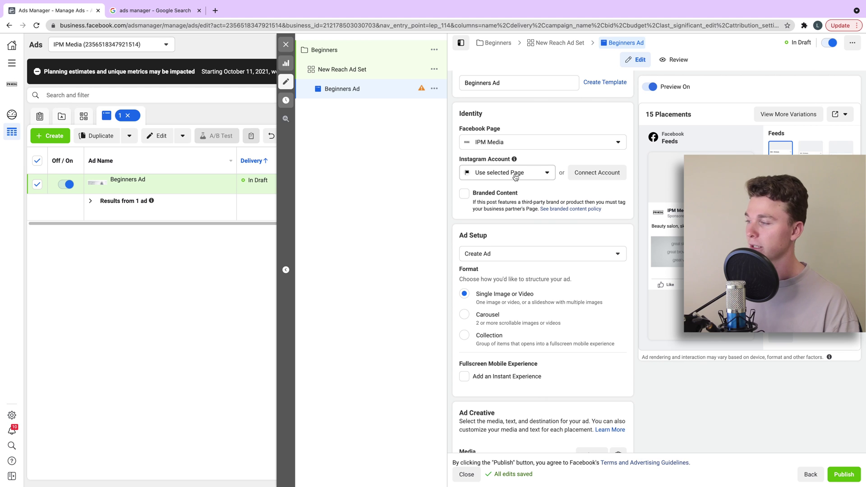
{"action": "scroll", "coordinate": [519, 178], "scroll_direction": "up", "scroll_amount": 1}
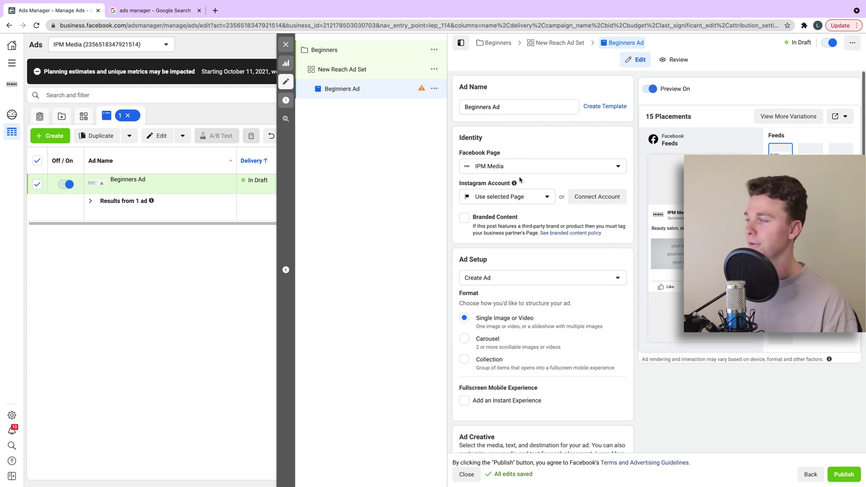
{"action": "scroll", "coordinate": [520, 180], "scroll_direction": "down", "scroll_amount": 3}
{"action": "scroll", "coordinate": [520, 180], "scroll_direction": "up", "scroll_amount": 1}
{"action": "mouse_move", "coordinate": [522, 175]}
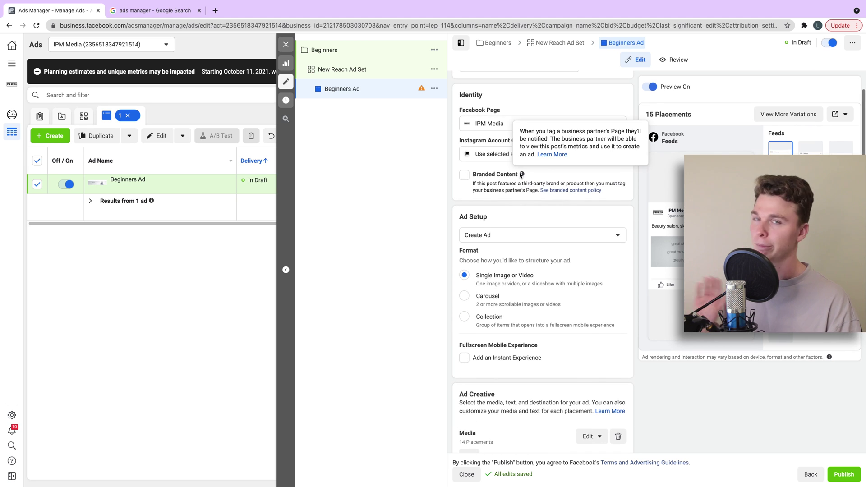
{"action": "scroll", "coordinate": [521, 175], "scroll_direction": "down", "scroll_amount": 1}
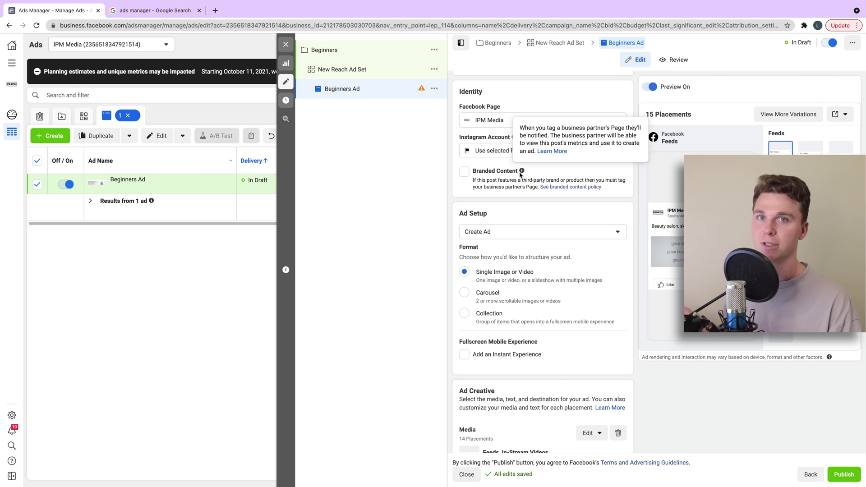
{"action": "scroll", "coordinate": [519, 174], "scroll_direction": "down", "scroll_amount": 5}
{"action": "scroll", "coordinate": [509, 169], "scroll_direction": "up", "scroll_amount": 2}
{"action": "left_click_drag", "start_coordinate": [487, 137], "coordinate": [458, 139]}
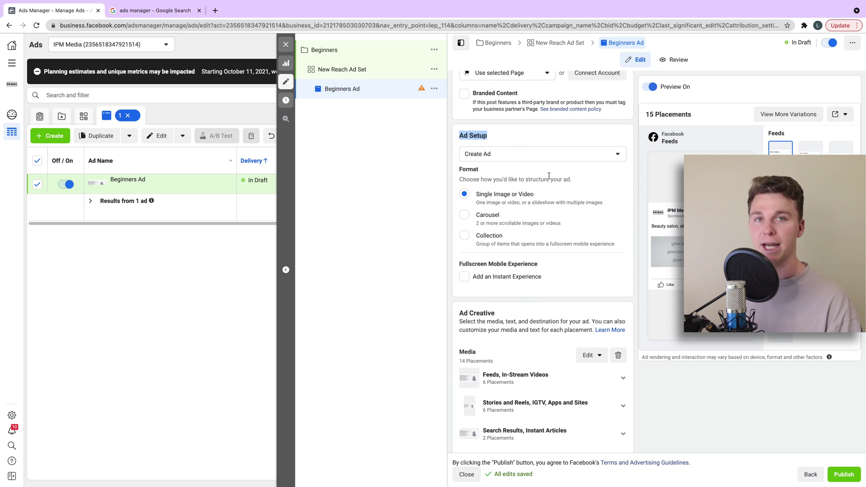
{"action": "left_click", "coordinate": [526, 157]}
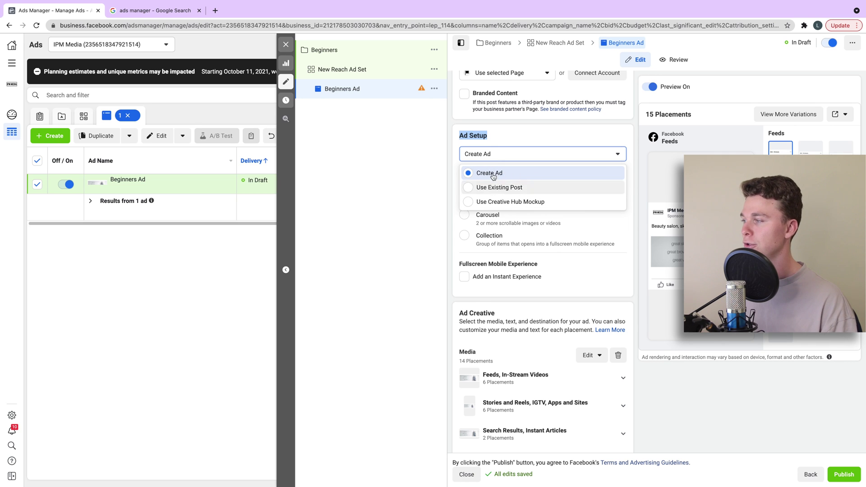
{"action": "left_click", "coordinate": [565, 277]}
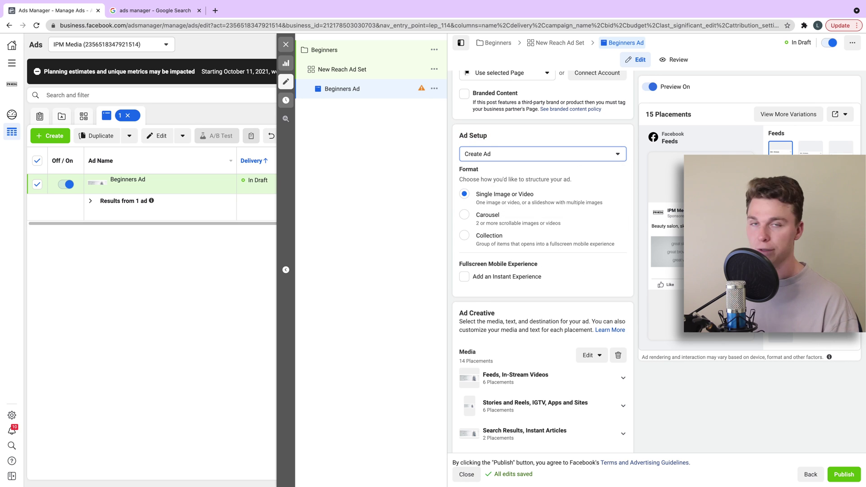
{"action": "left_click", "coordinate": [481, 198]}
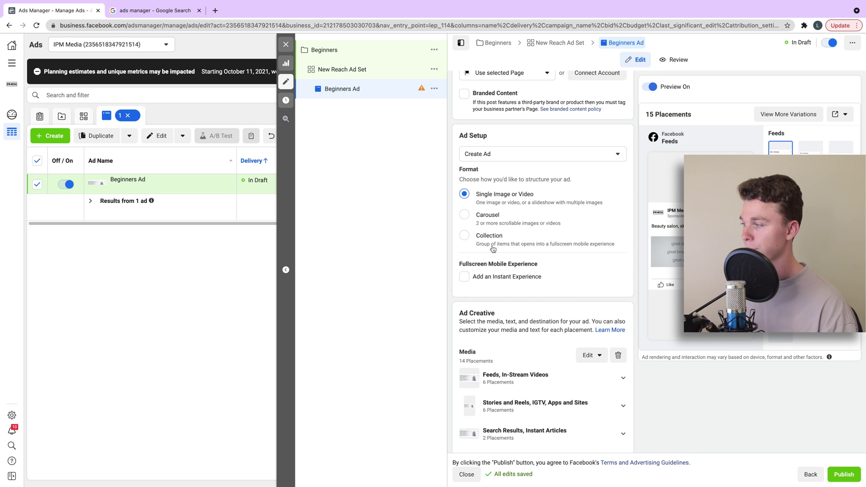
{"action": "left_click", "coordinate": [478, 234]}
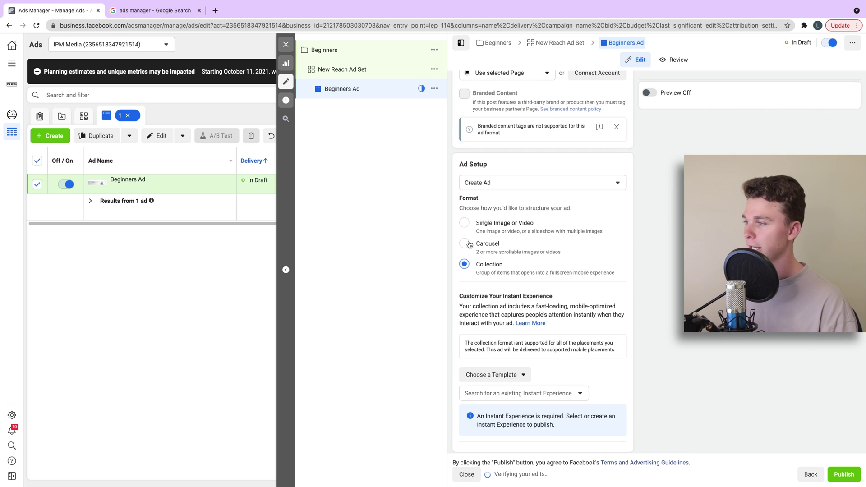
{"action": "left_click", "coordinate": [471, 221]}
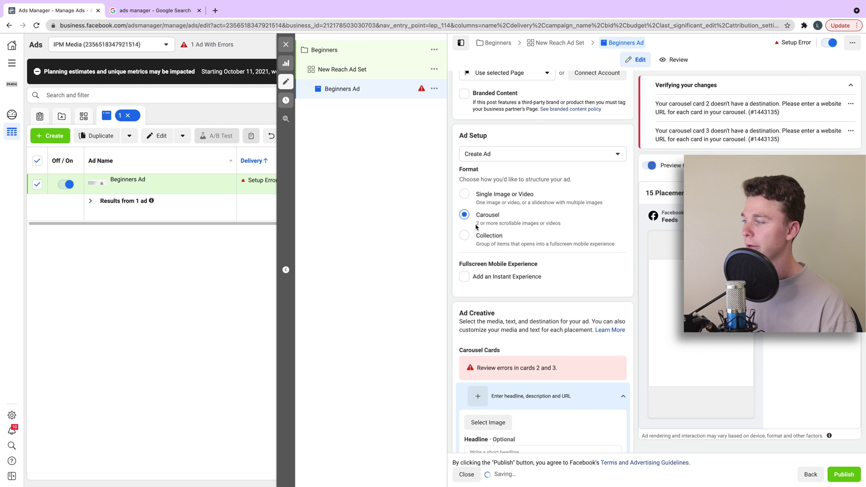
{"action": "left_click", "coordinate": [474, 196]}
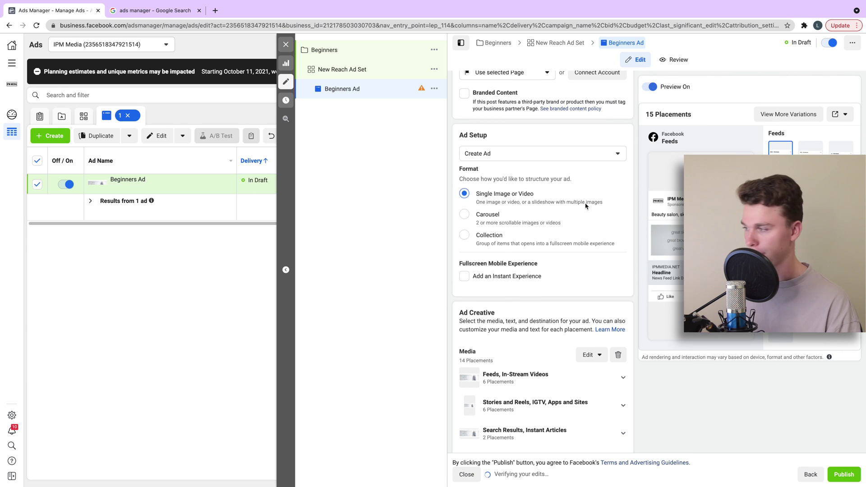
{"action": "scroll", "coordinate": [586, 206], "scroll_direction": "down", "scroll_amount": 3}
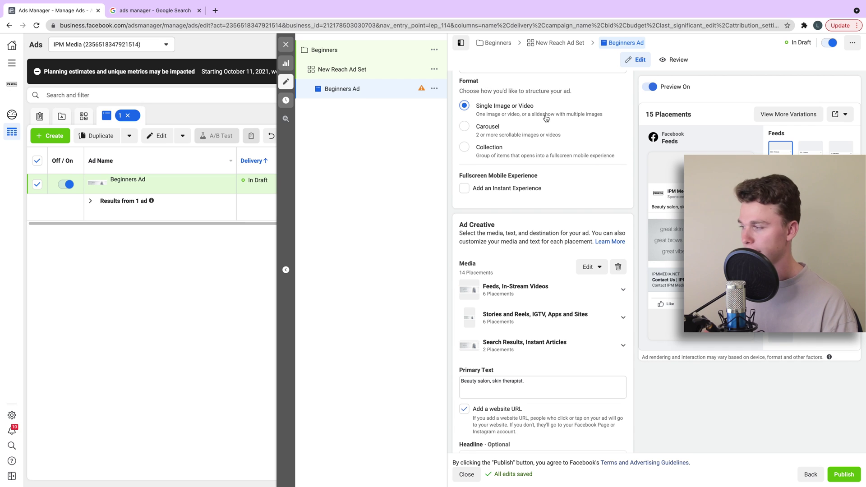
{"action": "scroll", "coordinate": [497, 270], "scroll_direction": "down", "scroll_amount": 3}
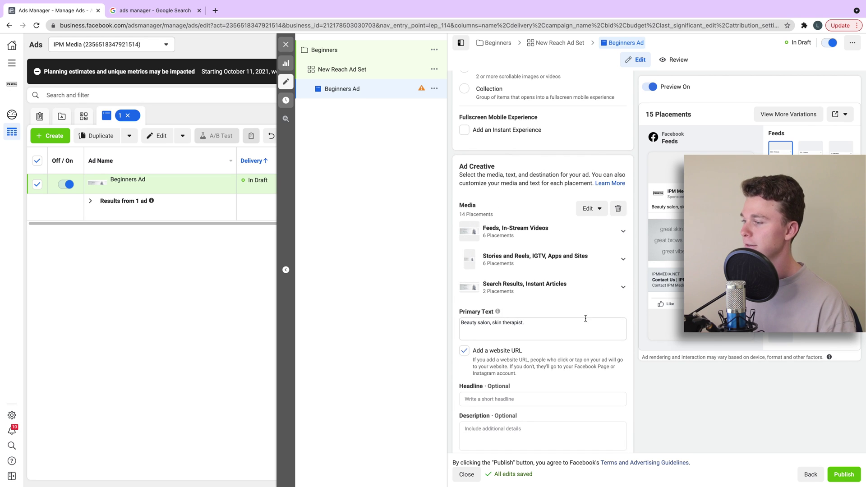
Delete the ad's existing media and primary text, then choose to add an image.
{"action": "left_click", "coordinate": [624, 210]}
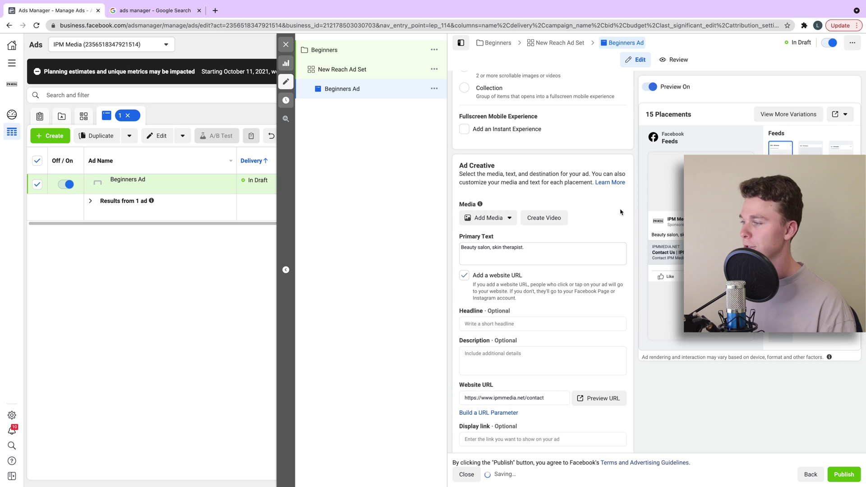
{"action": "left_click", "coordinate": [519, 246]}
{"action": "key", "text": "super+a"}
{"action": "key", "text": "BackSpace"}
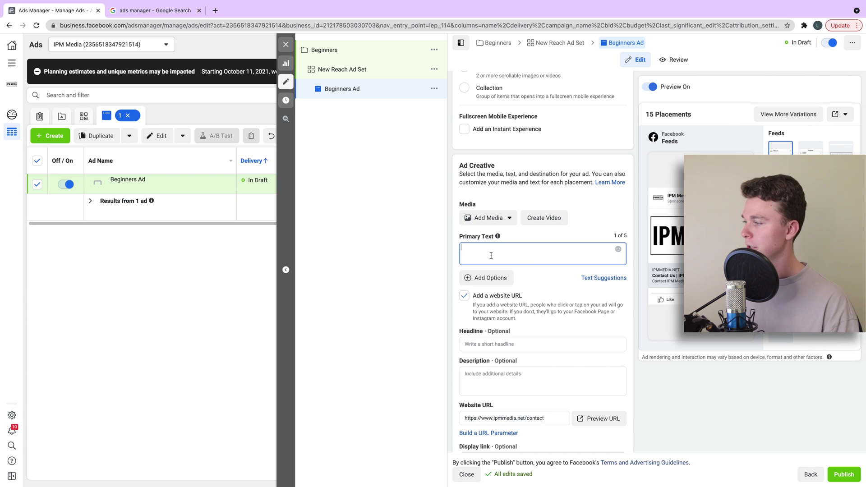
{"action": "mouse_move", "coordinate": [498, 235]}
{"action": "left_click", "coordinate": [486, 219]}
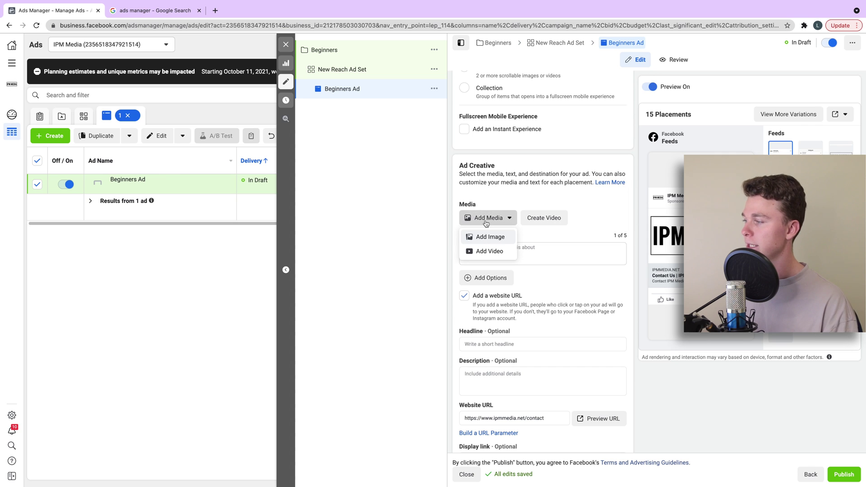
{"action": "left_click", "coordinate": [492, 237]}
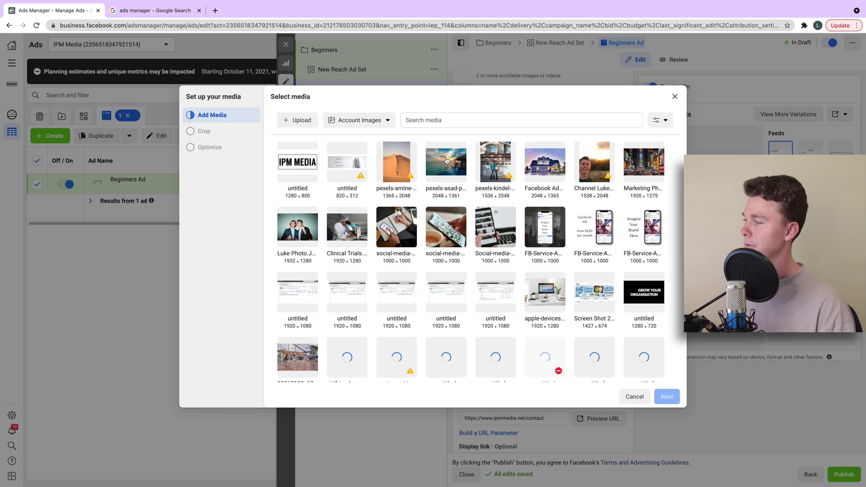
Pick the sunset overwater villa photo, keeping Stories at 9:16 and cropping Feeds to 1:1.
{"action": "left_click", "coordinate": [448, 170]}
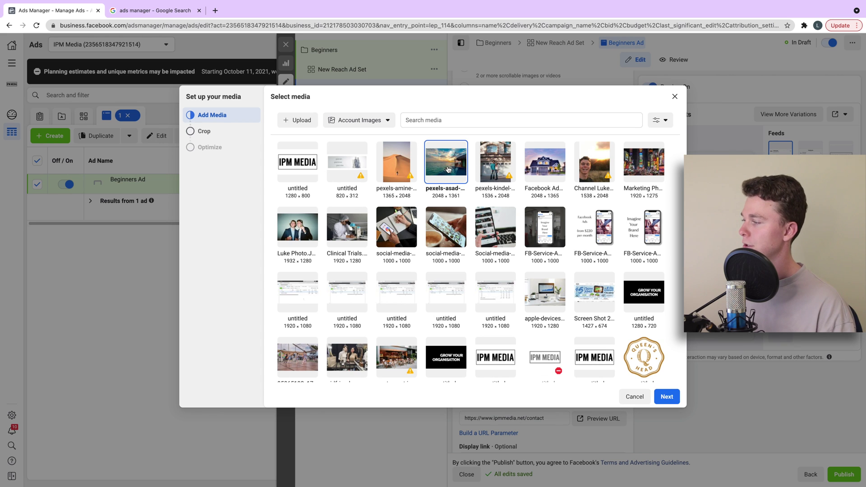
{"action": "left_click", "coordinate": [667, 397]}
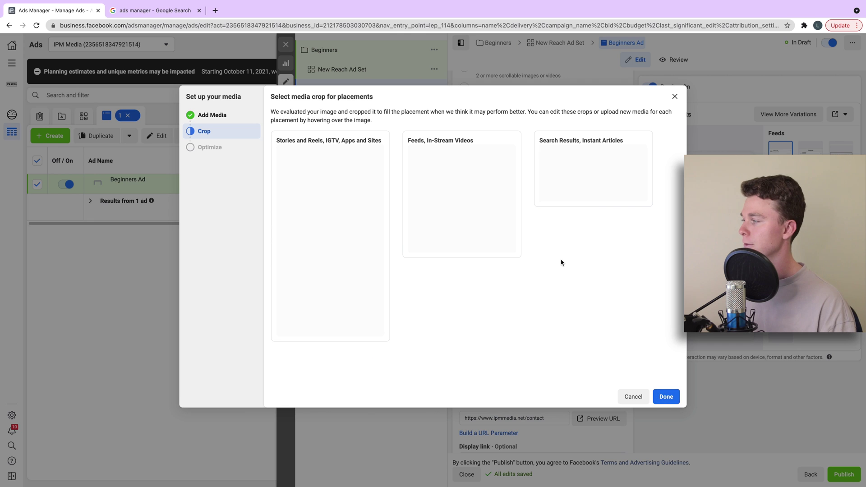
{"action": "left_click", "coordinate": [239, 116]}
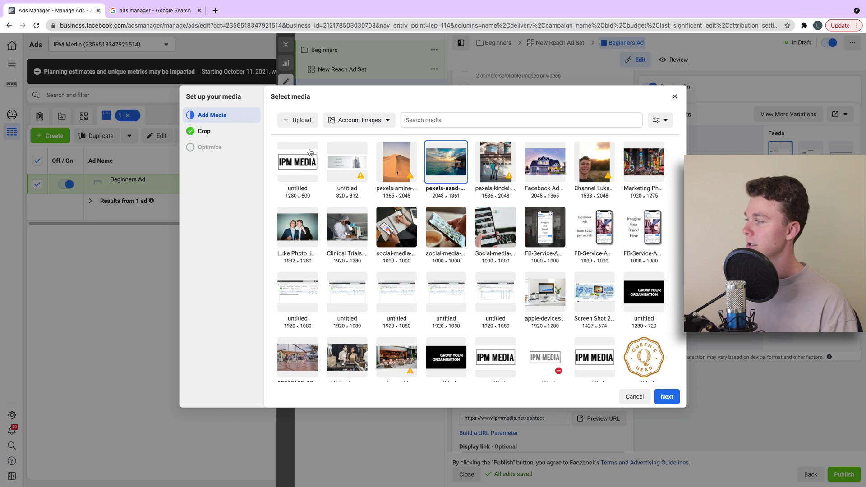
{"action": "left_click", "coordinate": [246, 131]}
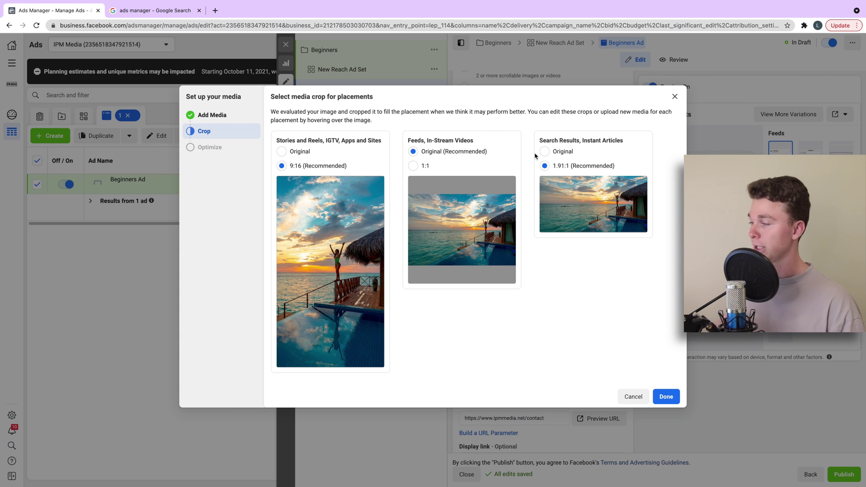
{"action": "left_click", "coordinate": [282, 152]}
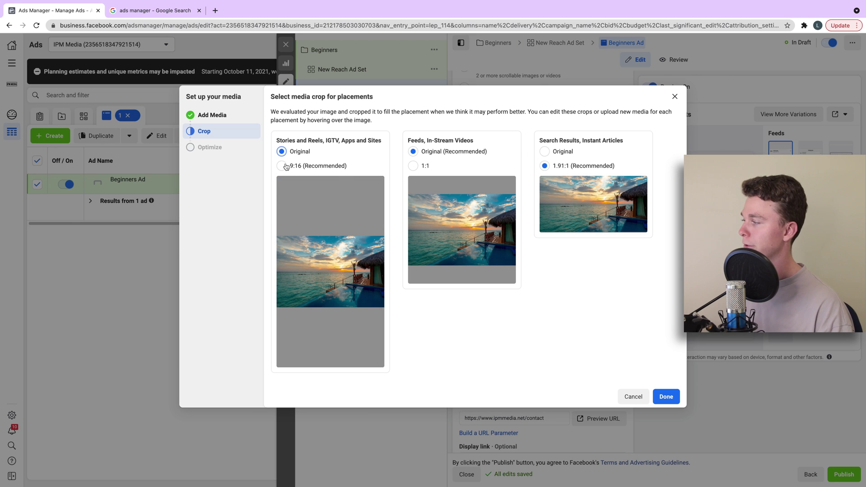
{"action": "left_click", "coordinate": [286, 167]}
{"action": "left_click", "coordinate": [428, 167]}
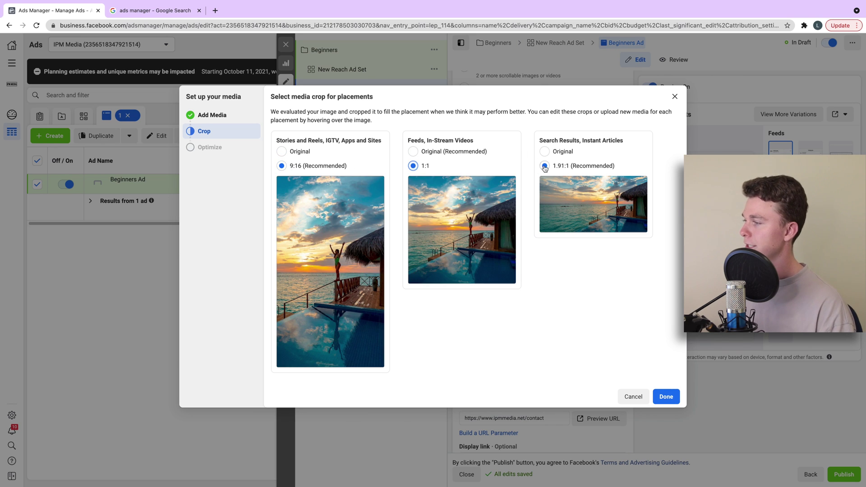
Reposition and tighten the 9:16 Stories crop around the woman, apply it, and finish the media.
{"action": "mouse_move", "coordinate": [323, 238]}
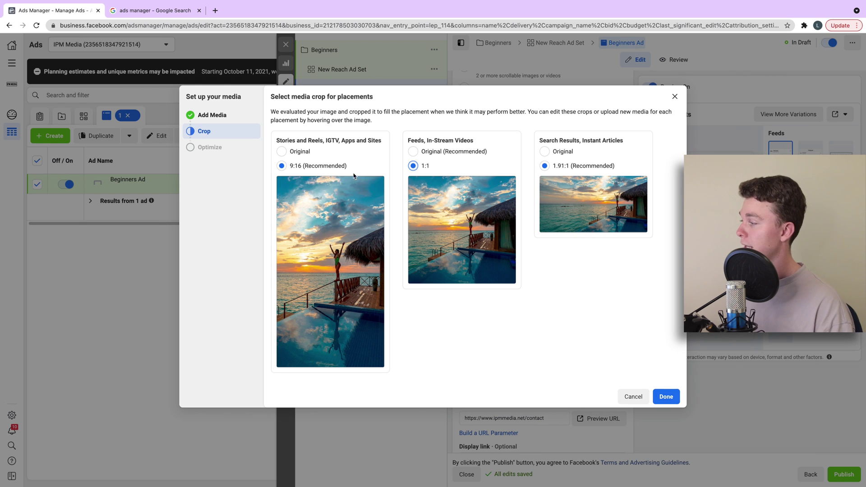
{"action": "left_click", "coordinate": [303, 188]}
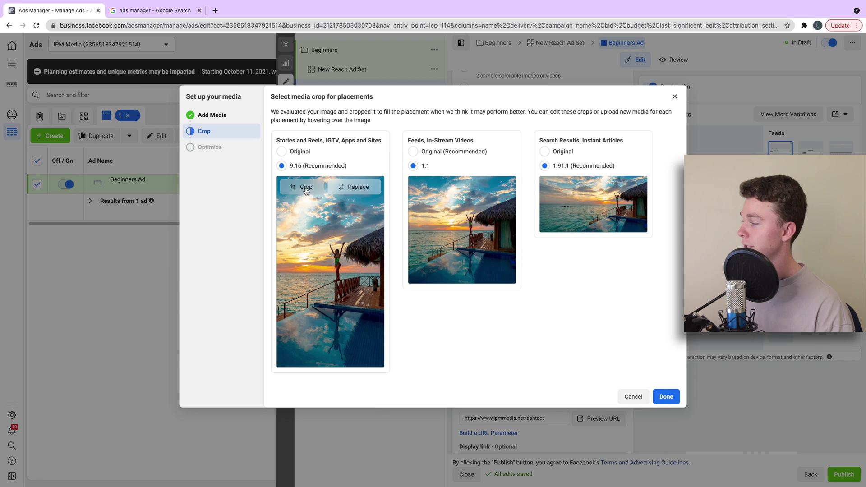
{"action": "left_click_drag", "start_coordinate": [544, 197], "coordinate": [531, 197]}
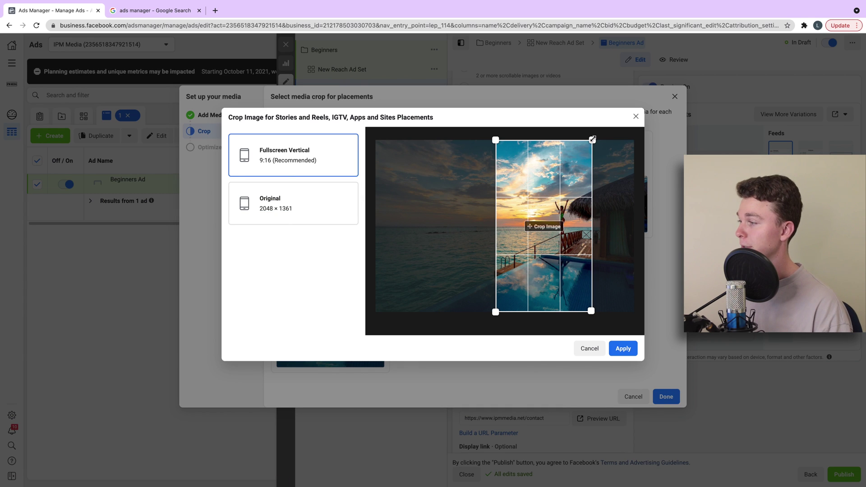
{"action": "left_click_drag", "start_coordinate": [581, 178], "coordinate": [558, 177]}
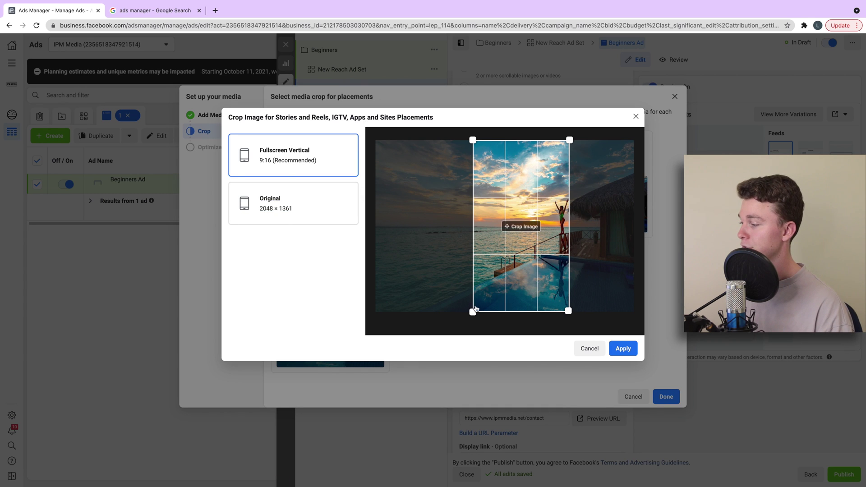
{"action": "left_click_drag", "start_coordinate": [477, 309], "coordinate": [509, 261]}
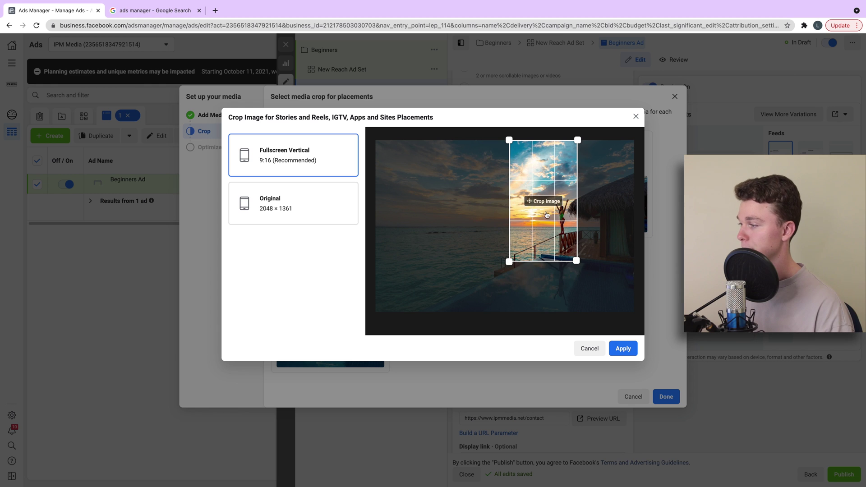
{"action": "left_click_drag", "start_coordinate": [547, 215], "coordinate": [547, 238]}
{"action": "left_click", "coordinate": [623, 348]}
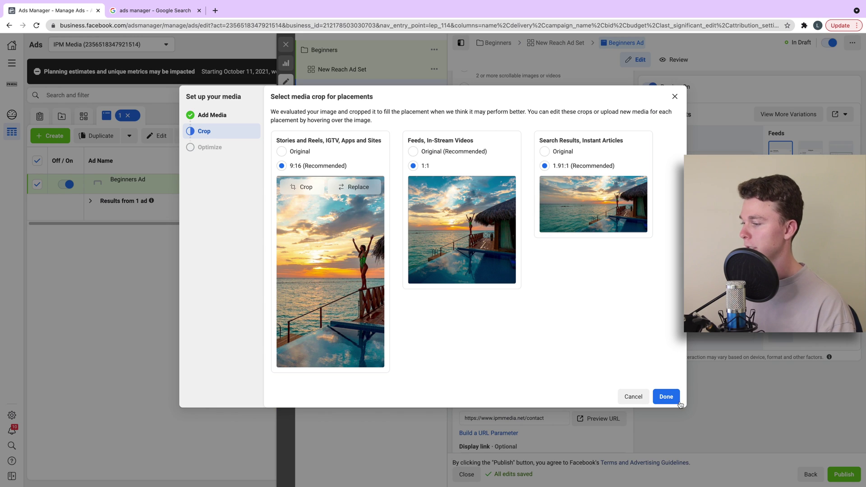
{"action": "left_click", "coordinate": [667, 396]}
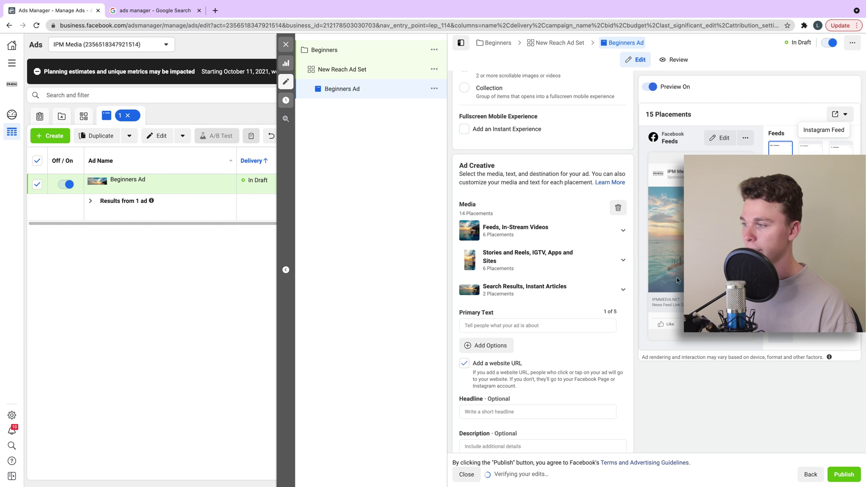
Correct the misspelled 'Hello' so the primary text reads 'Hello world'.
{"action": "scroll", "coordinate": [554, 284], "scroll_direction": "down", "scroll_amount": 2}
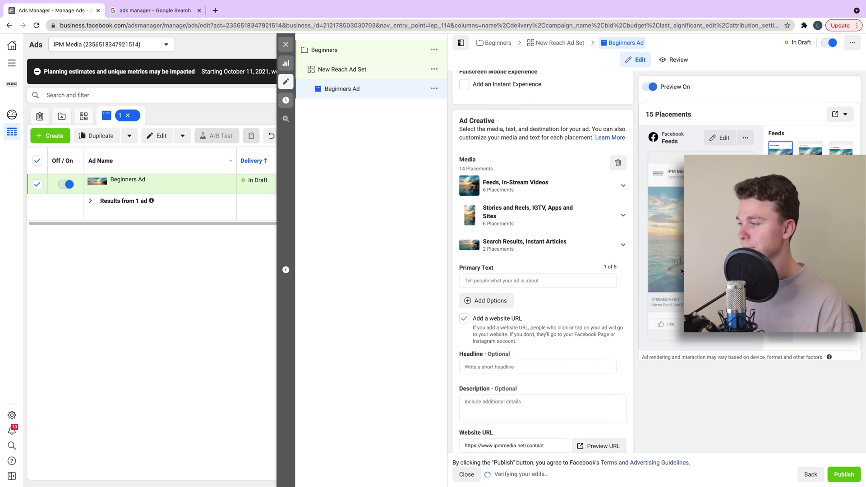
{"action": "left_click", "coordinate": [554, 283]}
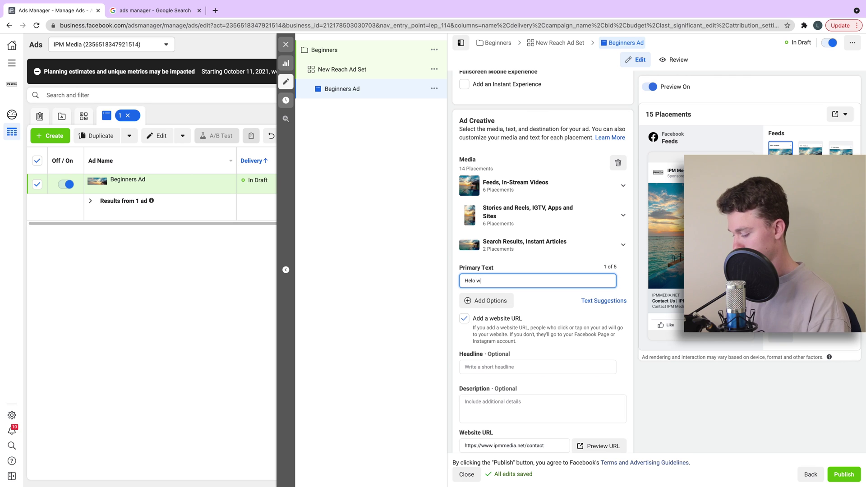
{"action": "type", "text": "d"}
{"action": "key", "text": "Left"}
{"action": "key", "text": "Left"}
{"action": "key", "text": "Left"}
{"action": "key", "text": "Left"}
{"action": "key", "text": "Left"}
{"action": "key", "text": "Left"}
{"action": "key", "text": "Left"}
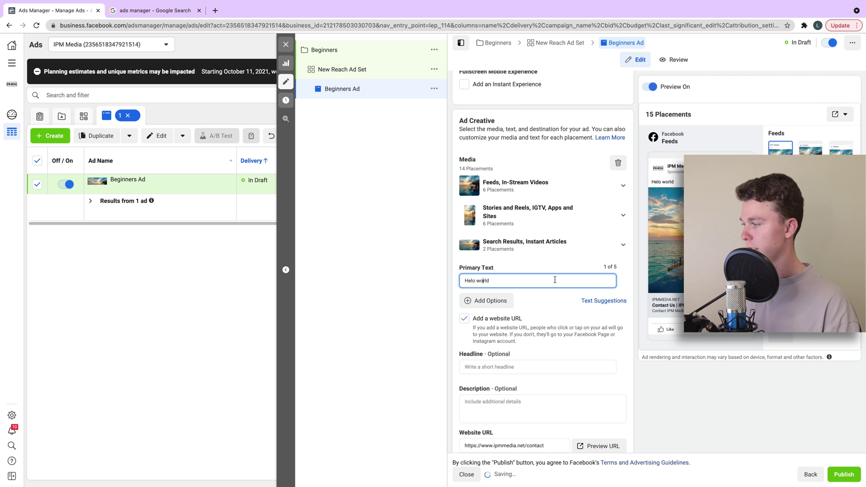
{"action": "type", "text": "l"}
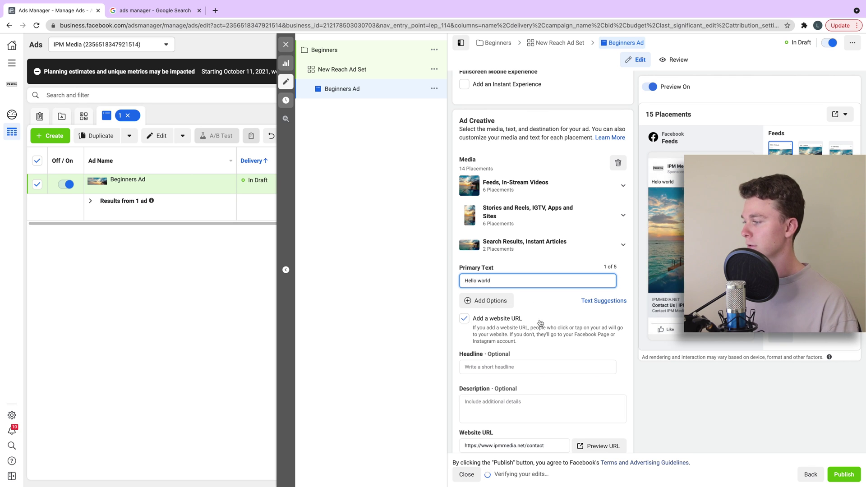
Enter the headline 'Come Travel' and the description 'Come find out why'.
{"action": "scroll", "coordinate": [539, 322], "scroll_direction": "down", "scroll_amount": 2}
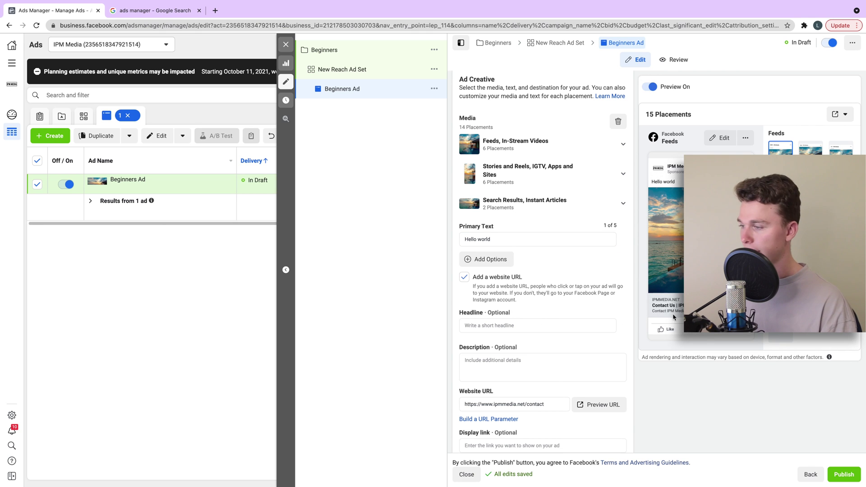
{"action": "left_click", "coordinate": [529, 328]}
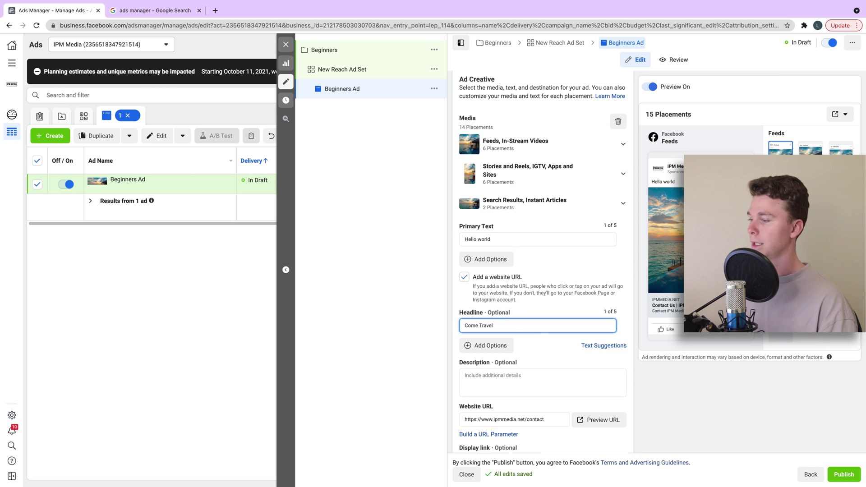
{"action": "left_click", "coordinate": [545, 379]}
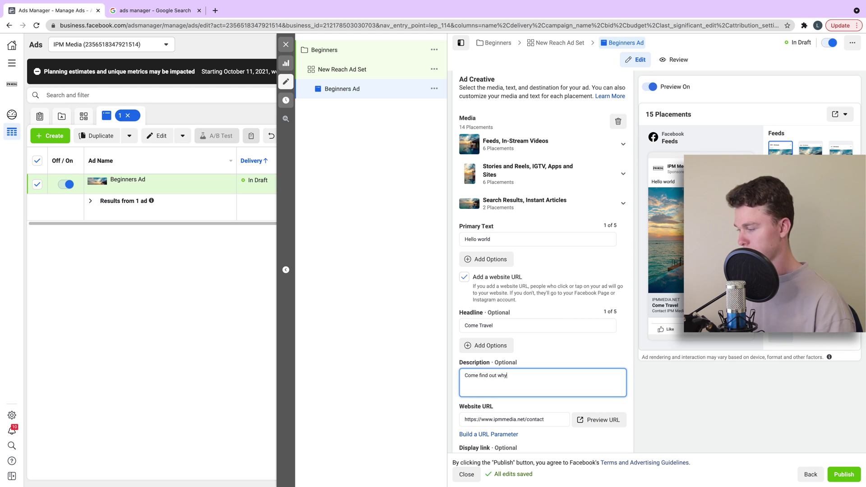
Select the entire Website URL text.
{"action": "scroll", "coordinate": [569, 325], "scroll_direction": "down", "scroll_amount": 2}
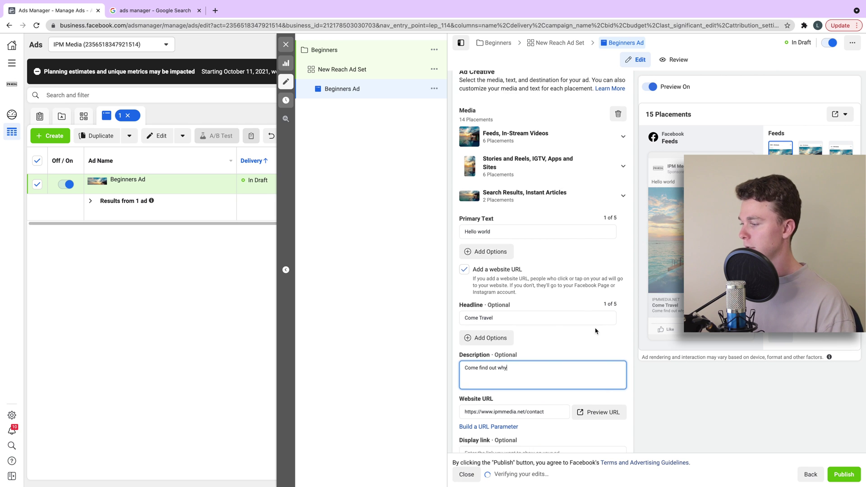
{"action": "left_click", "coordinate": [545, 340]}
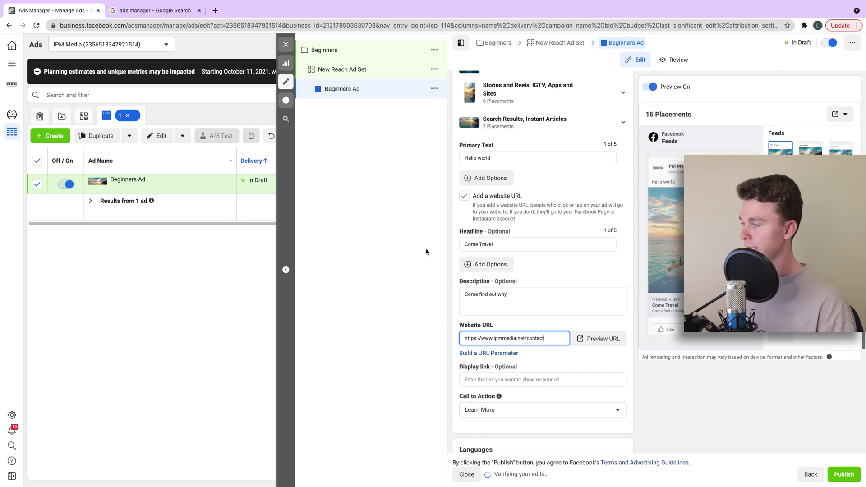
{"action": "left_click_drag", "start_coordinate": [545, 340], "coordinate": [463, 339]}
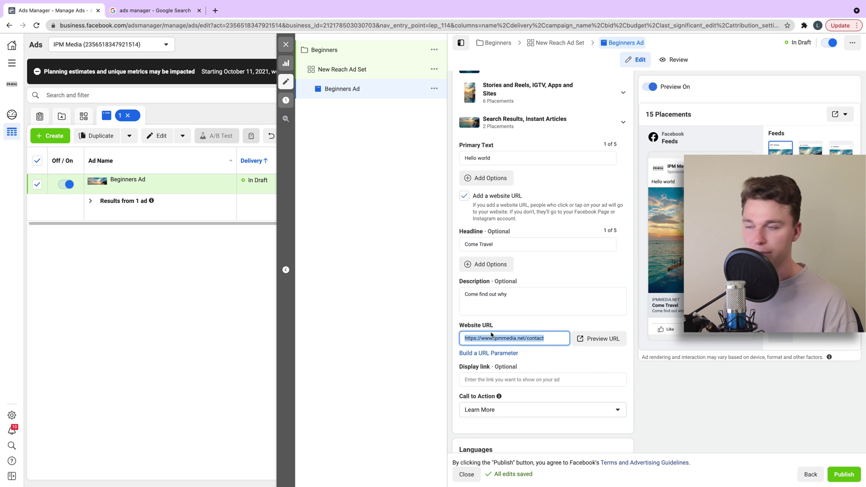
{"action": "scroll", "coordinate": [508, 322], "scroll_direction": "down", "scroll_amount": 1}
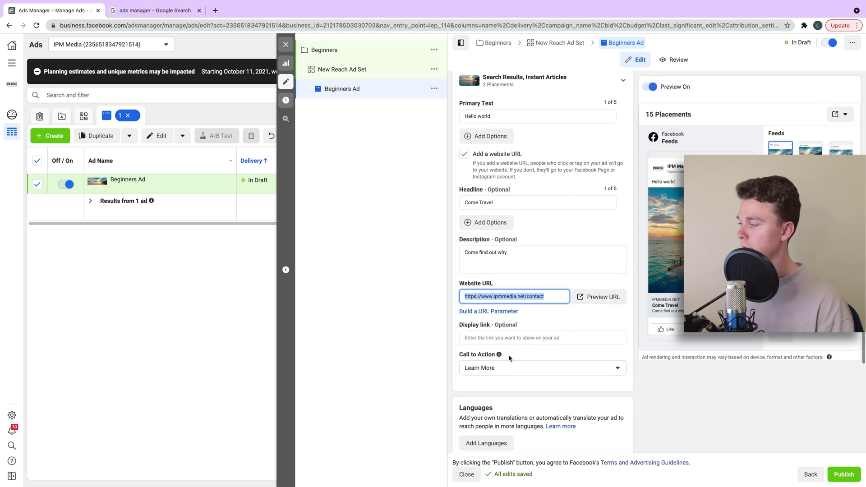
{"action": "left_click", "coordinate": [527, 369]}
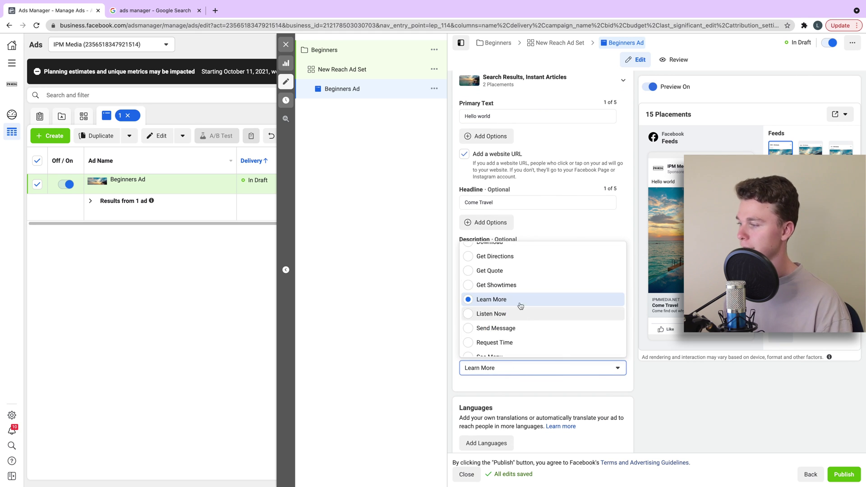
{"action": "scroll", "coordinate": [506, 294], "scroll_direction": "down", "scroll_amount": 1}
{"action": "scroll", "coordinate": [514, 316], "scroll_direction": "up", "scroll_amount": 3}
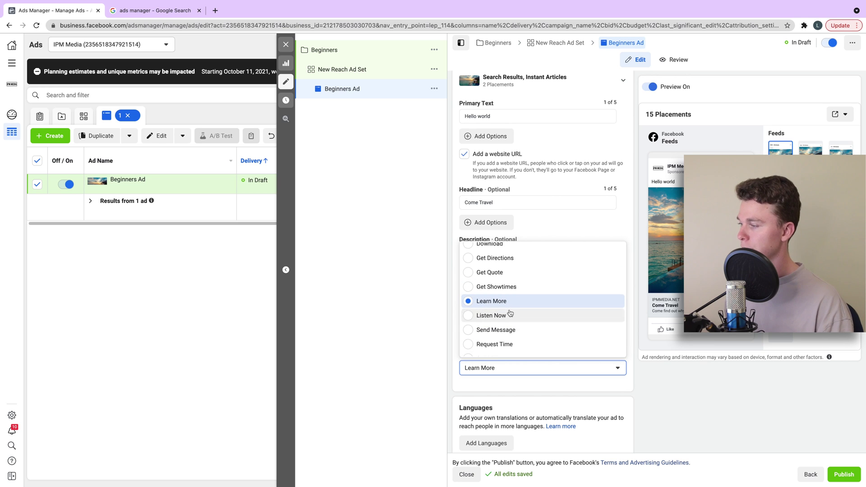
{"action": "scroll", "coordinate": [518, 262], "scroll_direction": "up", "scroll_amount": 1}
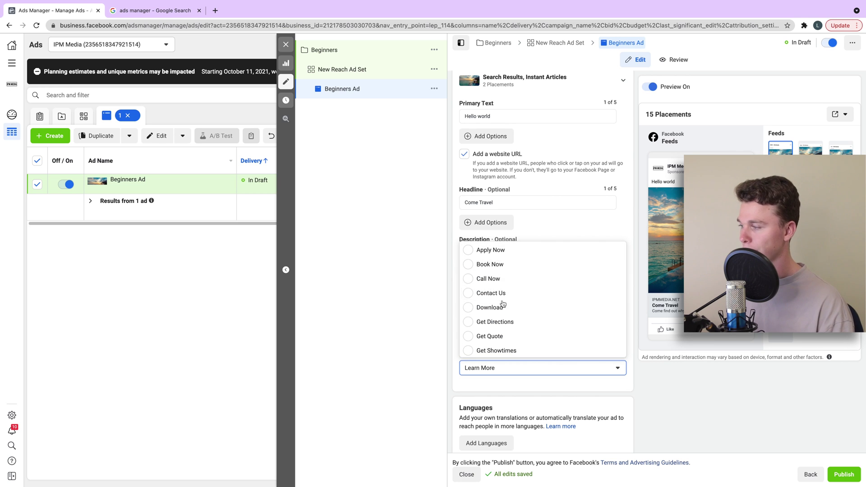
{"action": "scroll", "coordinate": [502, 303], "scroll_direction": "down", "scroll_amount": 2}
{"action": "scroll", "coordinate": [501, 289], "scroll_direction": "down", "scroll_amount": 1}
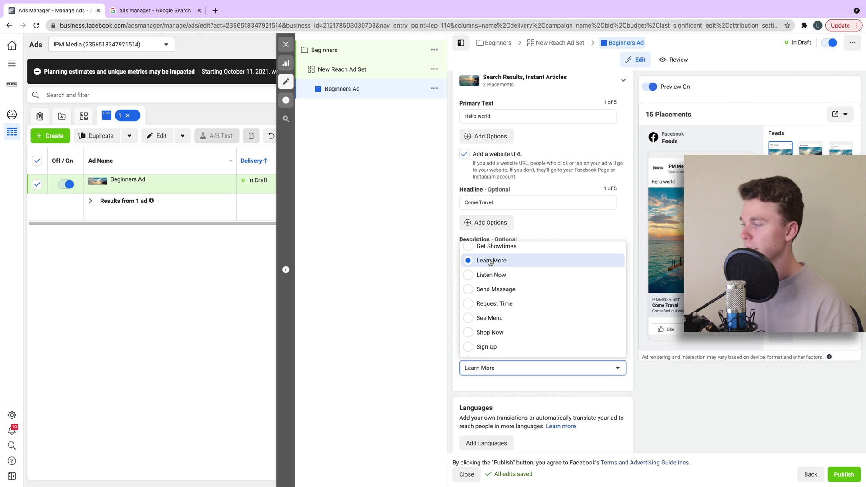
{"action": "scroll", "coordinate": [498, 315], "scroll_direction": "down", "scroll_amount": 1}
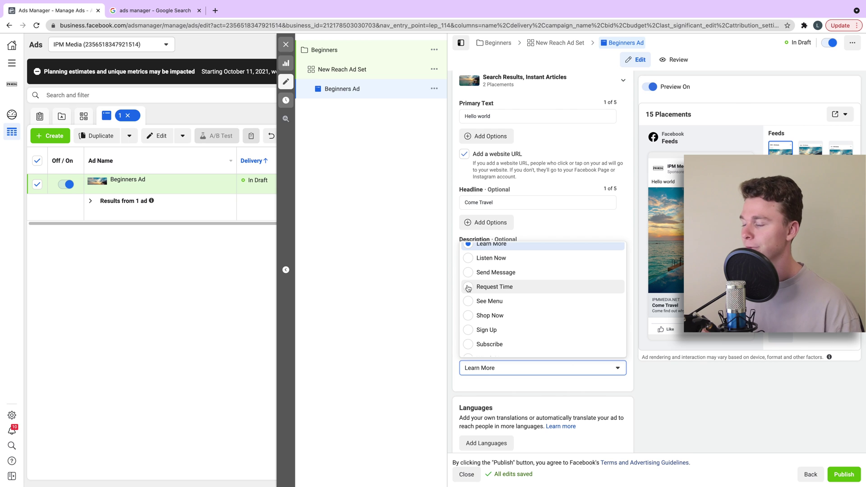
{"action": "scroll", "coordinate": [526, 266], "scroll_direction": "up", "scroll_amount": 3}
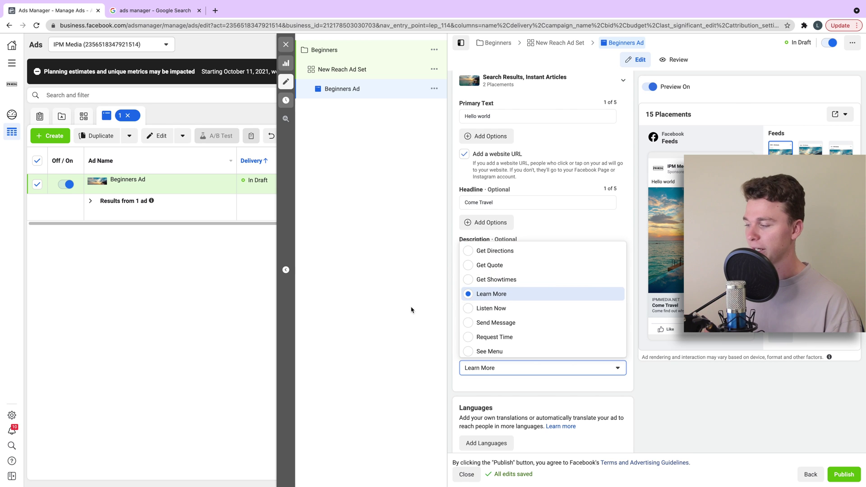
{"action": "left_click", "coordinate": [422, 322]}
{"action": "scroll", "coordinate": [520, 207], "scroll_direction": "down", "scroll_amount": 5}
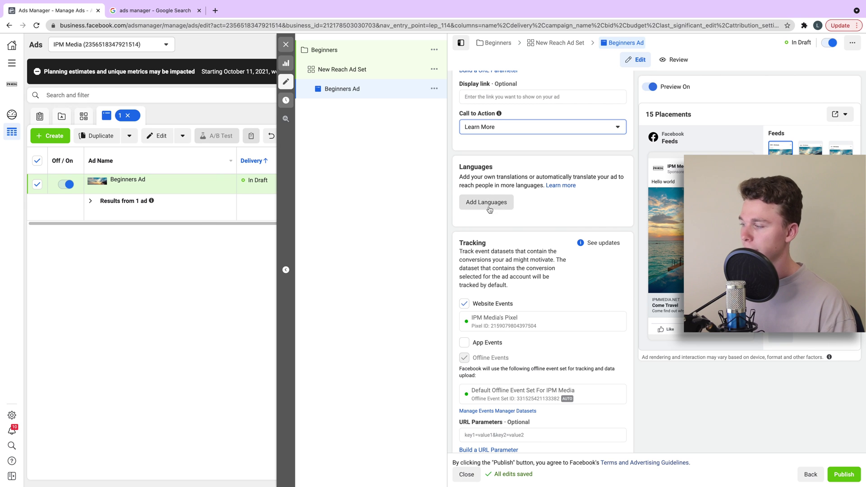
{"action": "scroll", "coordinate": [495, 201], "scroll_direction": "down", "scroll_amount": 1}
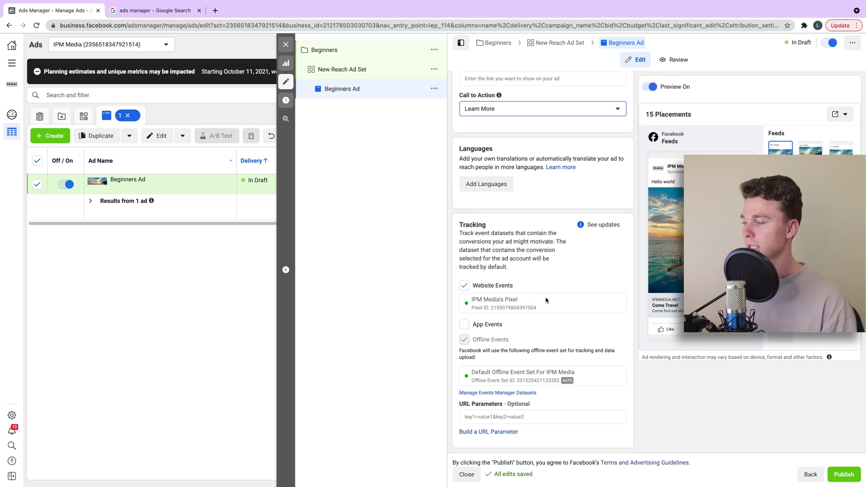
{"action": "left_click_drag", "start_coordinate": [548, 311], "coordinate": [467, 301]}
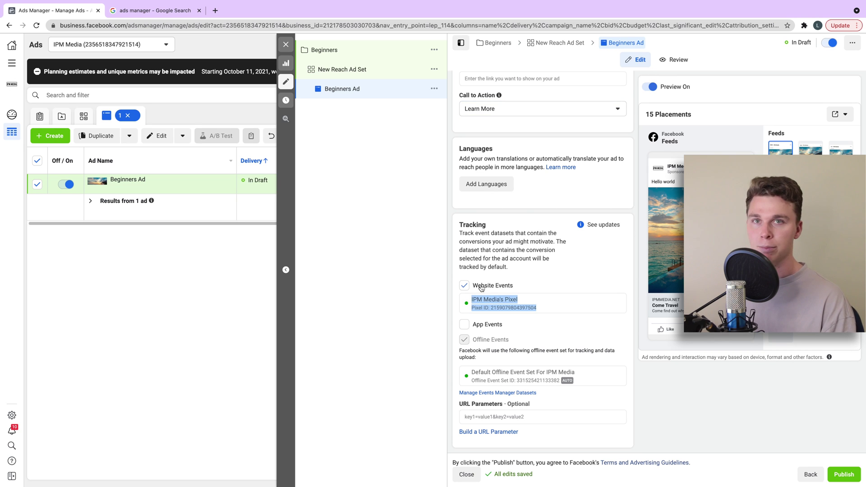
{"action": "left_click", "coordinate": [465, 286]}
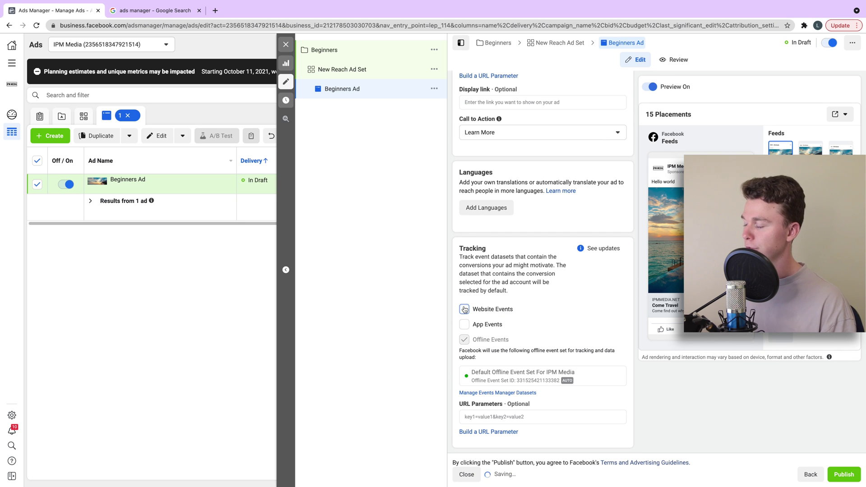
{"action": "left_click", "coordinate": [465, 286]}
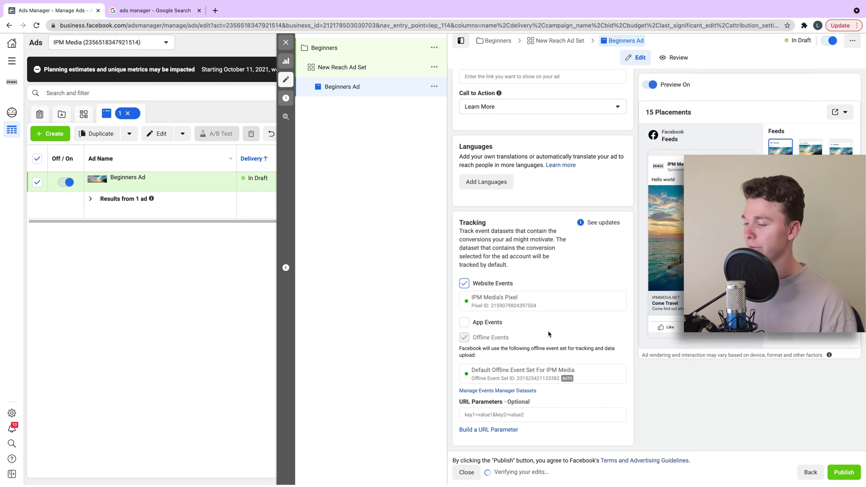
{"action": "scroll", "coordinate": [547, 332], "scroll_direction": "up", "scroll_amount": 12}
{"action": "scroll", "coordinate": [548, 330], "scroll_direction": "up", "scroll_amount": 5}
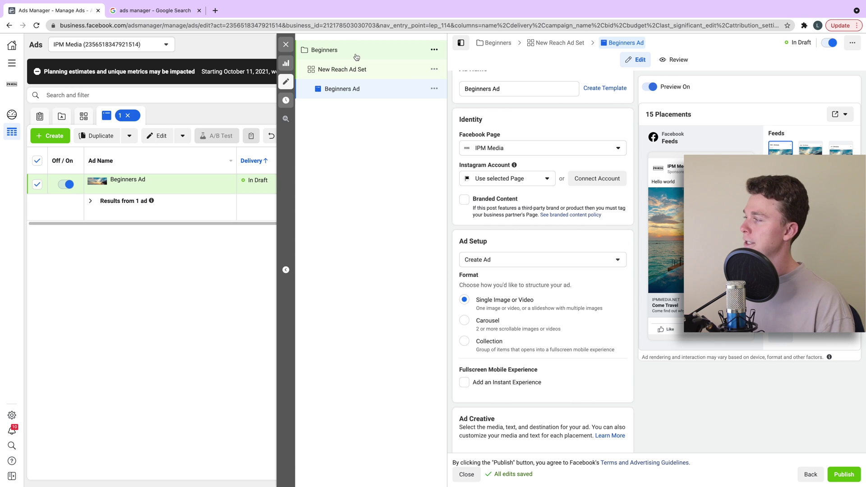
{"action": "left_click", "coordinate": [339, 50]}
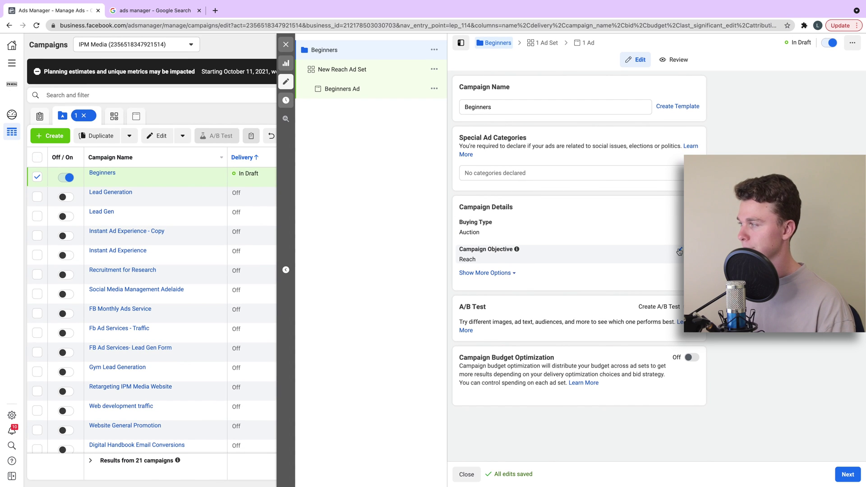
{"action": "left_click", "coordinate": [679, 252]}
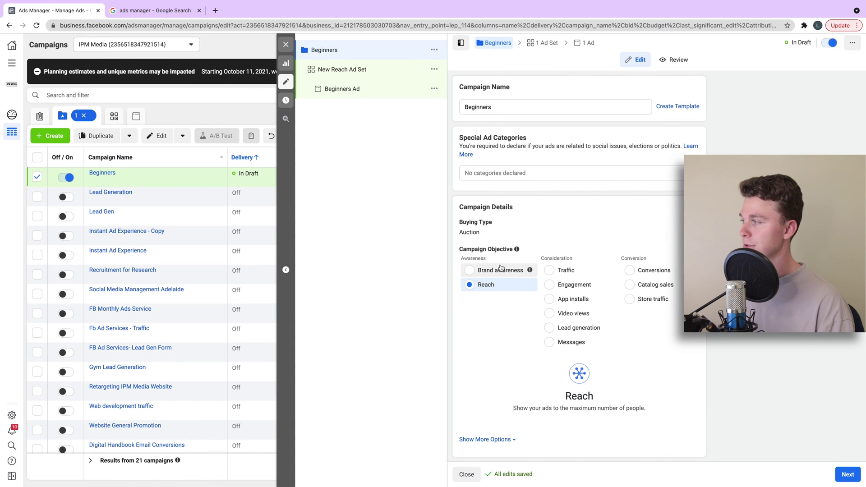
{"action": "left_click", "coordinate": [348, 72]}
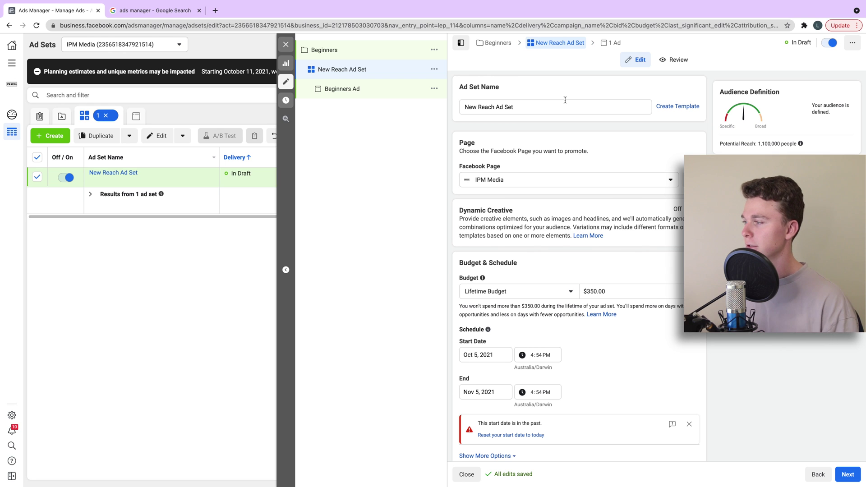
{"action": "scroll", "coordinate": [556, 177], "scroll_direction": "down", "scroll_amount": 2}
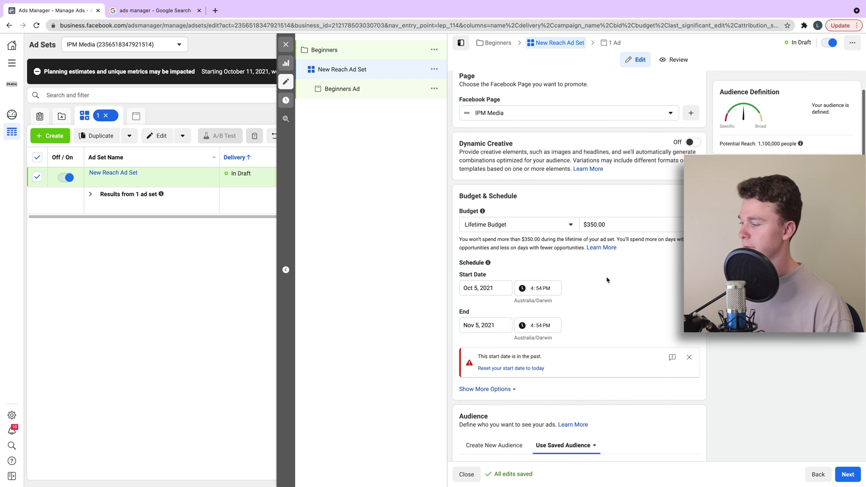
{"action": "scroll", "coordinate": [487, 367], "scroll_direction": "down", "scroll_amount": 12}
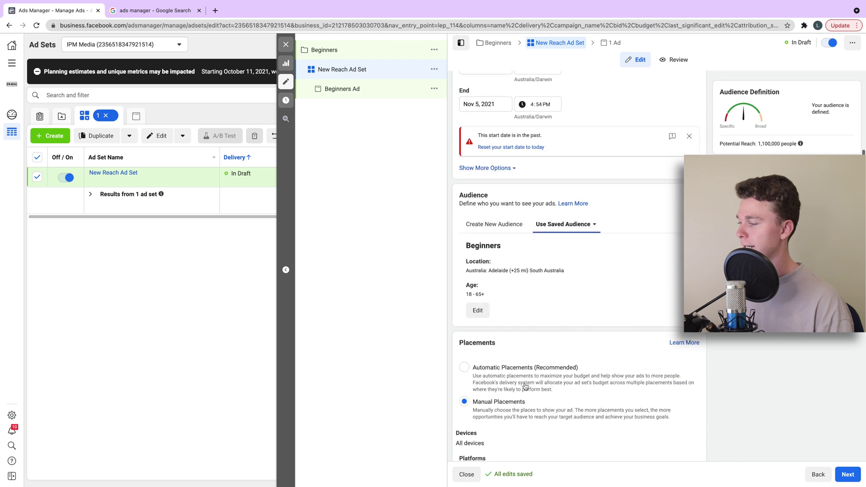
{"action": "scroll", "coordinate": [604, 453], "scroll_direction": "down", "scroll_amount": 8}
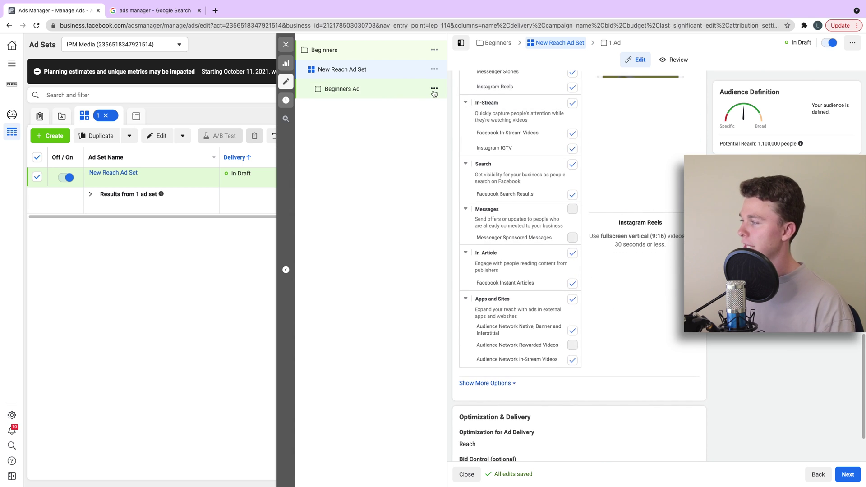
{"action": "left_click", "coordinate": [370, 89]}
{"action": "scroll", "coordinate": [567, 137], "scroll_direction": "down", "scroll_amount": 2}
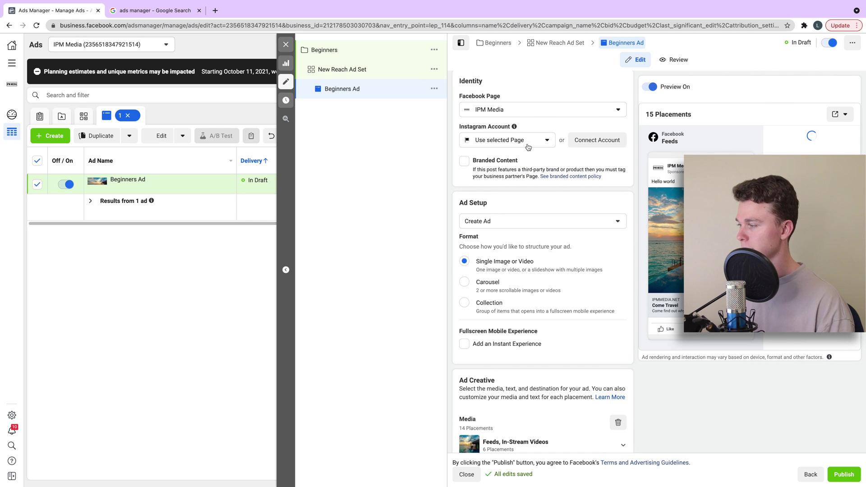
{"action": "scroll", "coordinate": [525, 153], "scroll_direction": "down", "scroll_amount": 5}
{"action": "scroll", "coordinate": [489, 307], "scroll_direction": "down", "scroll_amount": 2}
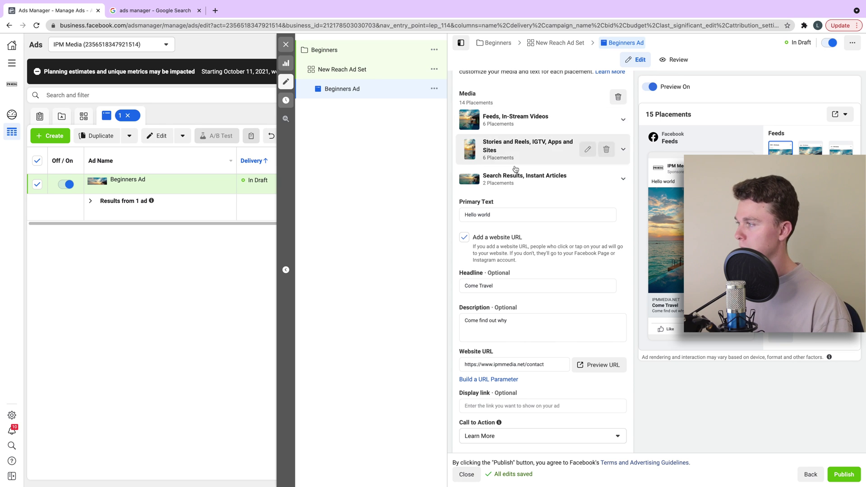
{"action": "left_click", "coordinate": [438, 91]}
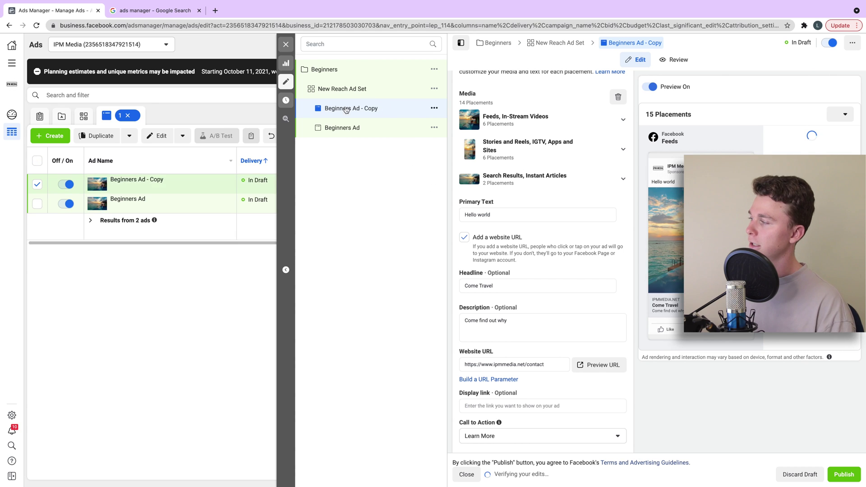
Open New Reach Ad Set's settings and select its $350.00 lifetime budget amount.
{"action": "scroll", "coordinate": [547, 255], "scroll_direction": "up", "scroll_amount": 1}
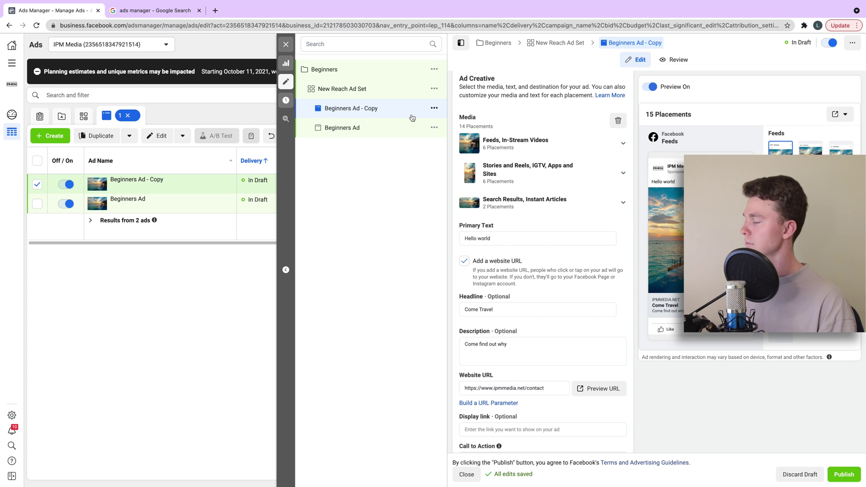
{"action": "left_click", "coordinate": [330, 89]}
{"action": "scroll", "coordinate": [552, 211], "scroll_direction": "down", "scroll_amount": 3}
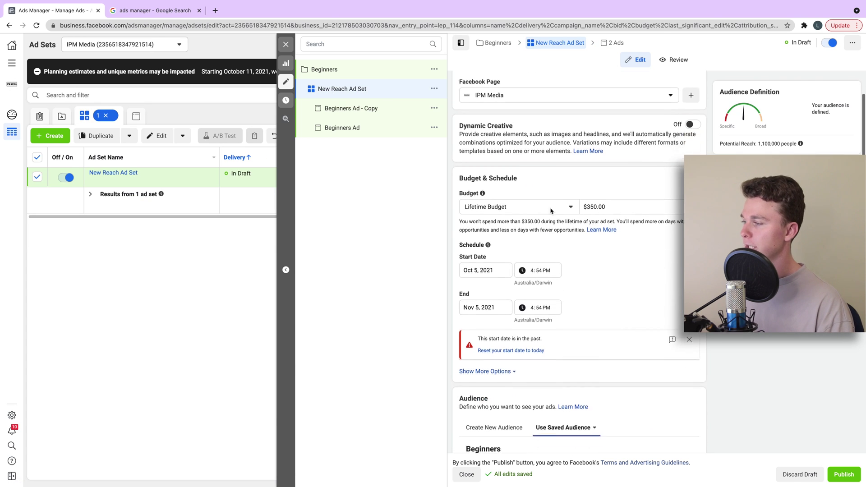
{"action": "left_click_drag", "start_coordinate": [621, 189], "coordinate": [587, 189]}
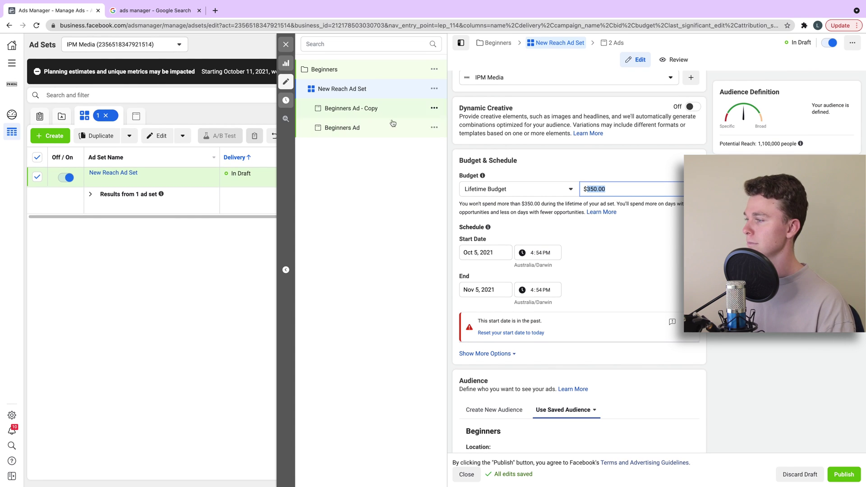
{"action": "left_click_drag", "start_coordinate": [608, 191], "coordinate": [583, 191]}
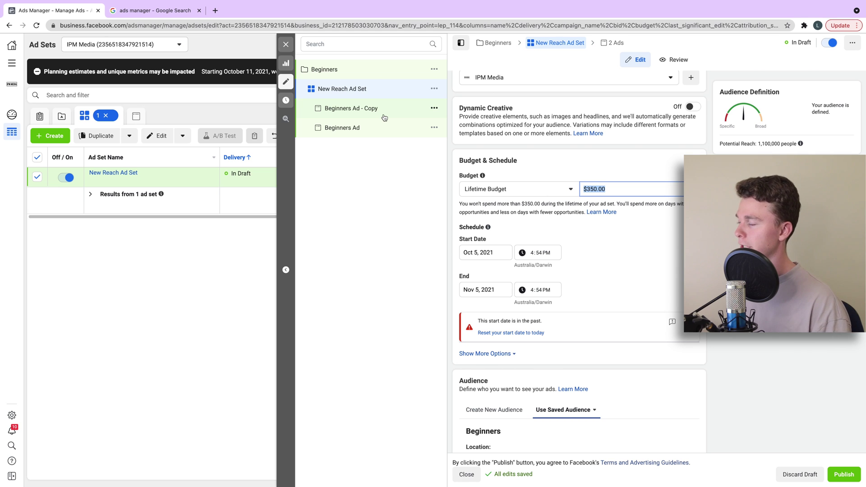
{"action": "left_click", "coordinate": [434, 107]}
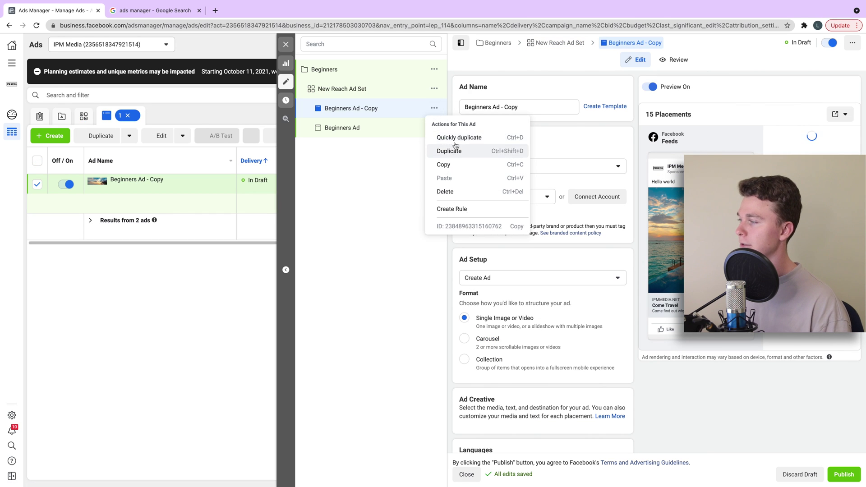
Quickly duplicate New Reach Ad Set with its ads, then open its saved audience for editing.
{"action": "left_click", "coordinate": [403, 201]}
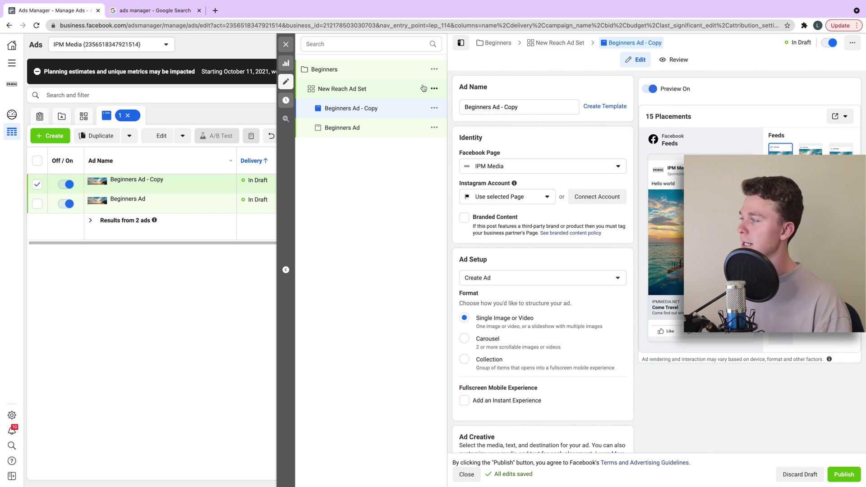
{"action": "left_click", "coordinate": [434, 88]}
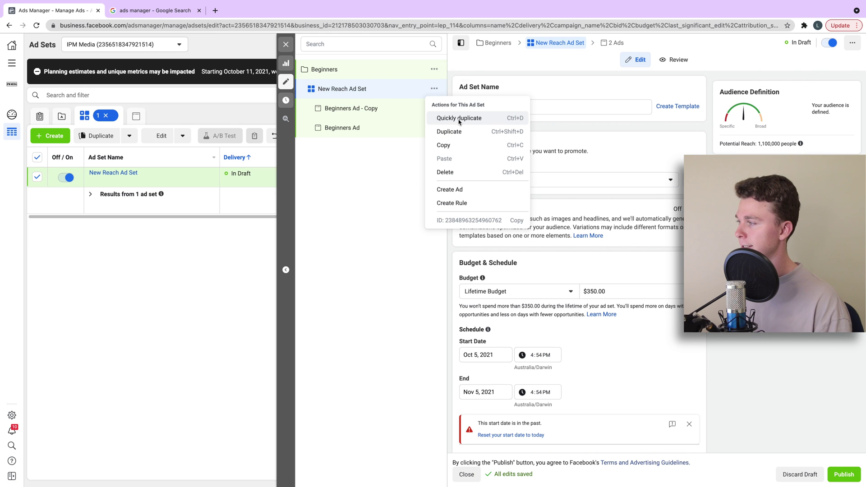
{"action": "left_click", "coordinate": [470, 120]}
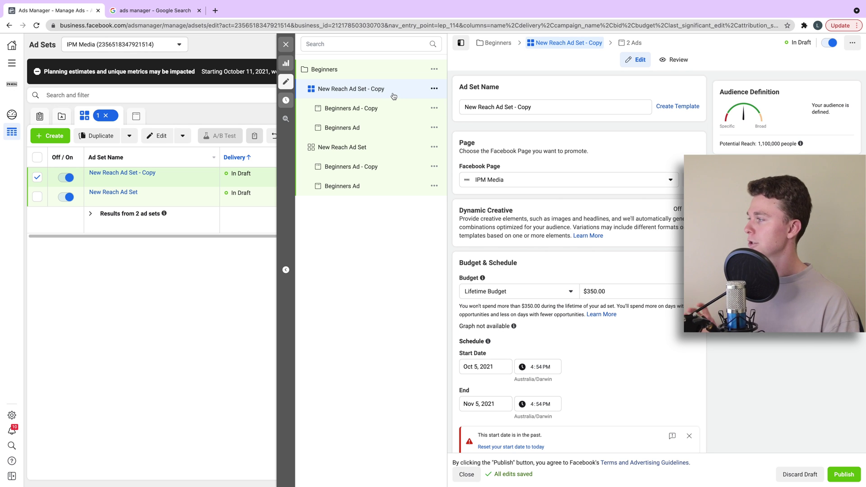
{"action": "scroll", "coordinate": [572, 171], "scroll_direction": "down", "scroll_amount": 8}
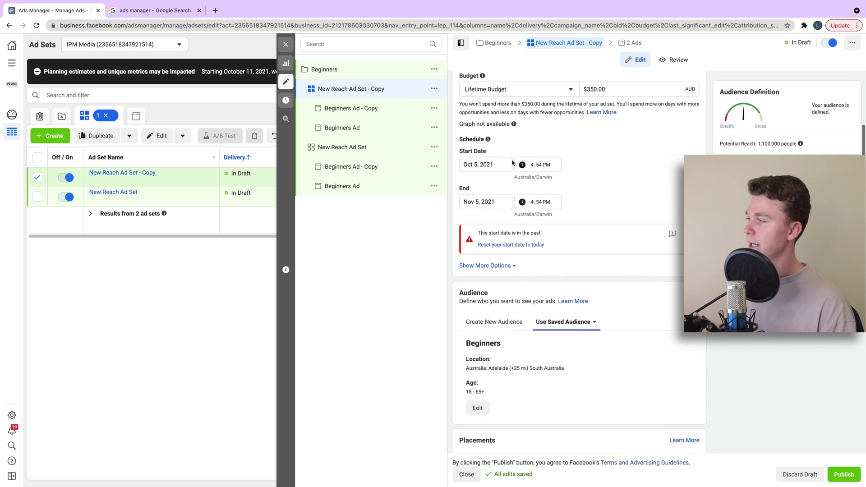
{"action": "left_click", "coordinate": [479, 247]}
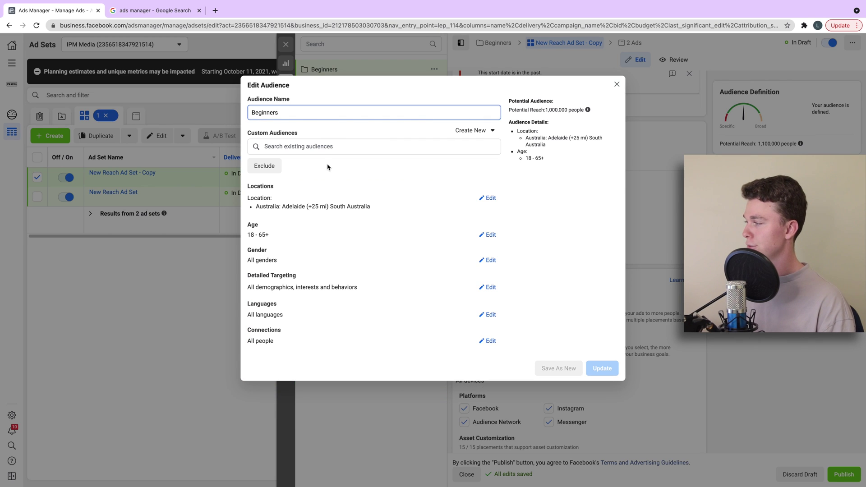
Replace Adelaide with Melbourne, Victoria as the audience's target location.
{"action": "left_click", "coordinate": [490, 199]}
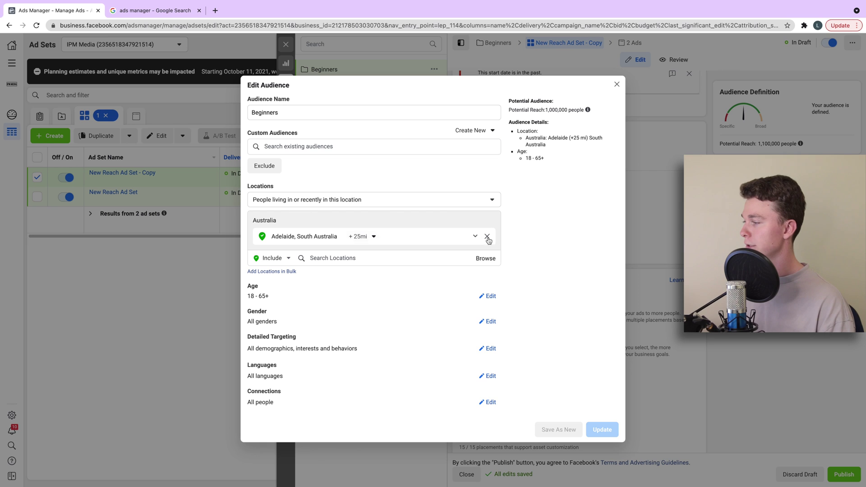
{"action": "left_click", "coordinate": [473, 237]}
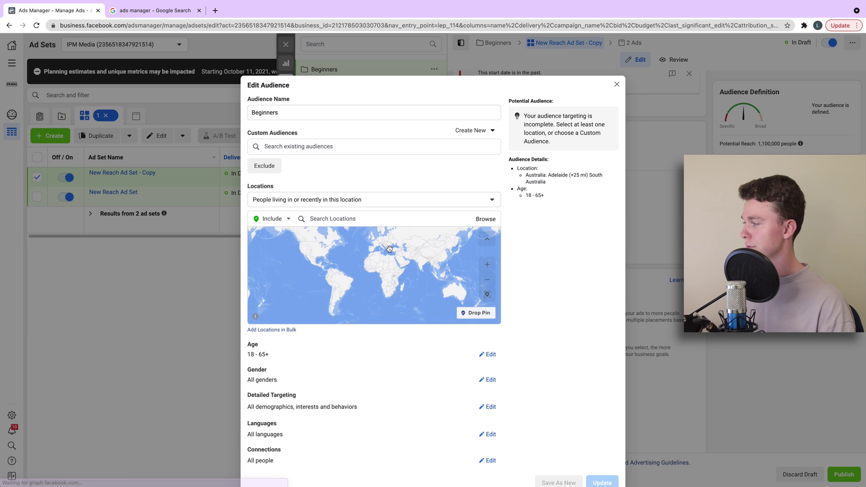
{"action": "left_click", "coordinate": [397, 223]}
{"action": "type", "text": "m"}
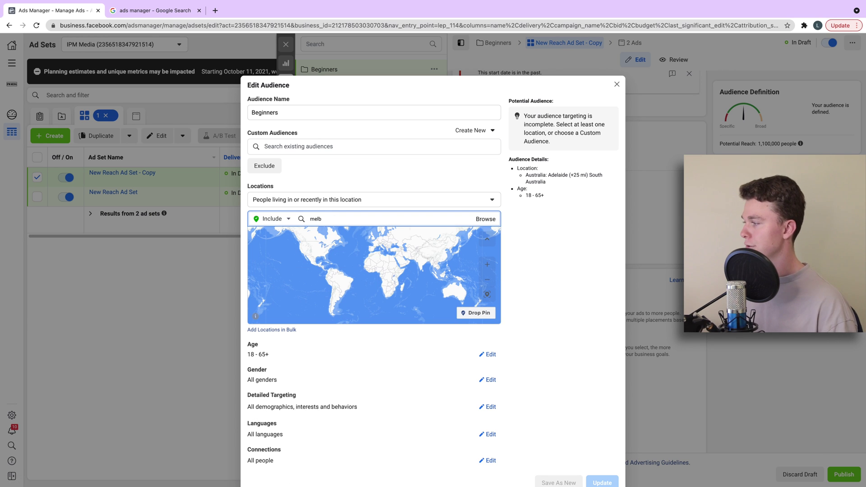
{"action": "type", "text": "elb"}
{"action": "left_click", "coordinate": [422, 243]}
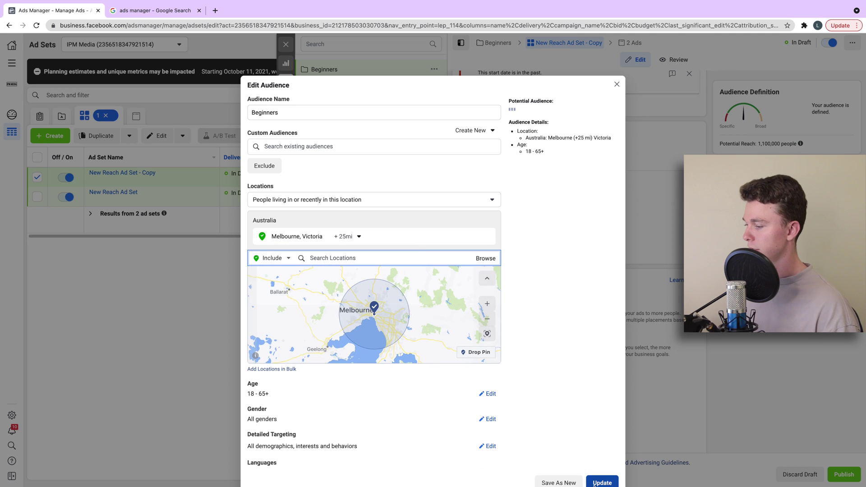
Save the edited targeting as a new audience named 'Beginners - Melbourne'.
{"action": "left_click", "coordinate": [559, 483]}
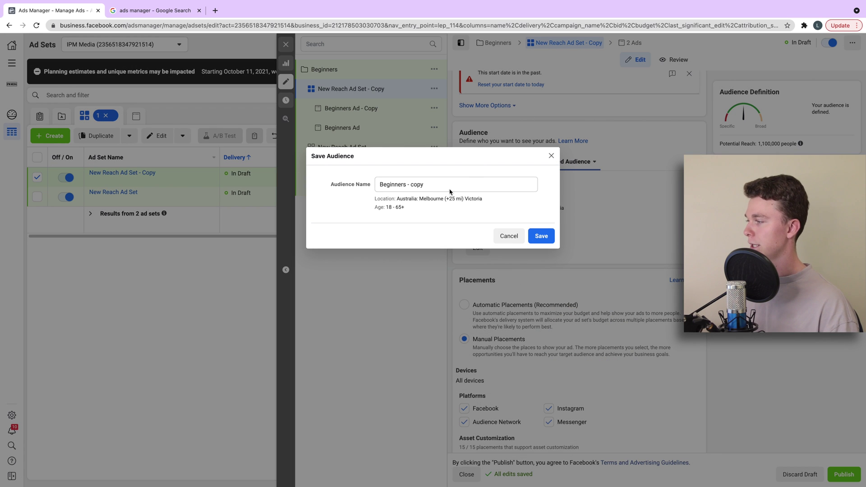
{"action": "left_click", "coordinate": [416, 186]}
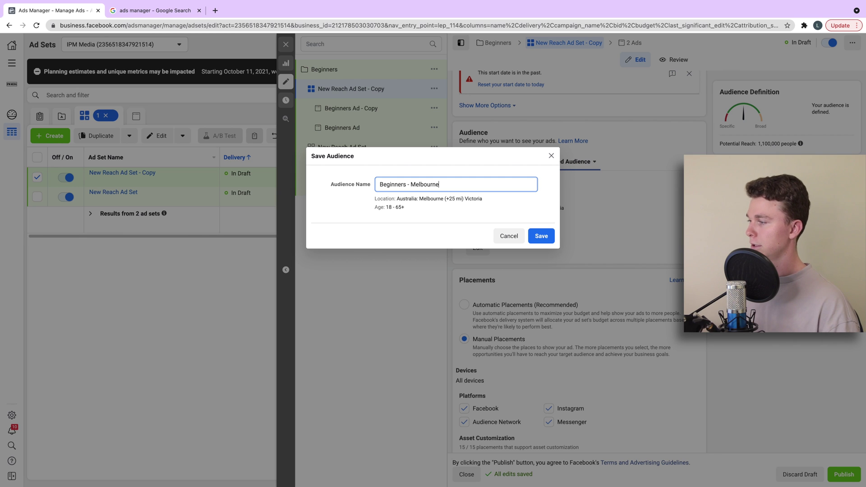
{"action": "type", "text": "Melbourne"}
{"action": "left_click", "coordinate": [542, 236]}
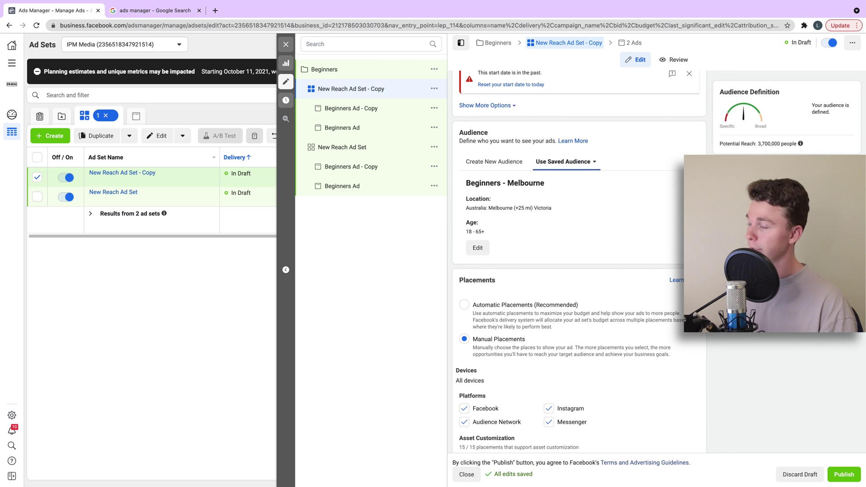
{"action": "scroll", "coordinate": [805, 399], "scroll_direction": "down", "scroll_amount": 2}
Publish the Melbourne ad set, dismiss the 'Multiple Items Published' message, and close the editor.
{"action": "scroll", "coordinate": [805, 400], "scroll_direction": "down", "scroll_amount": 1}
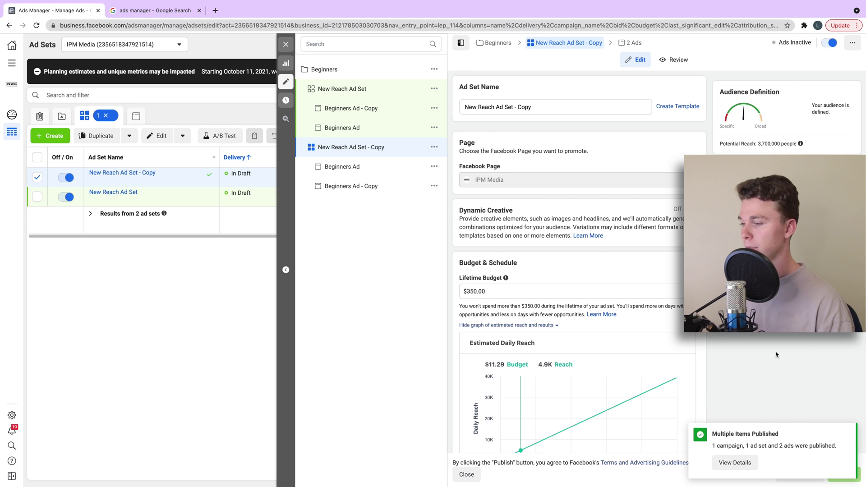
{"action": "left_click", "coordinate": [847, 432]}
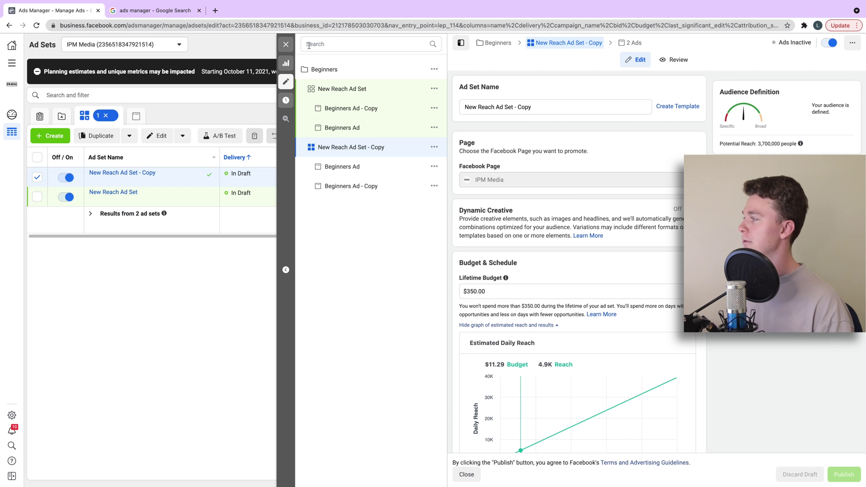
{"action": "left_click", "coordinate": [286, 45]}
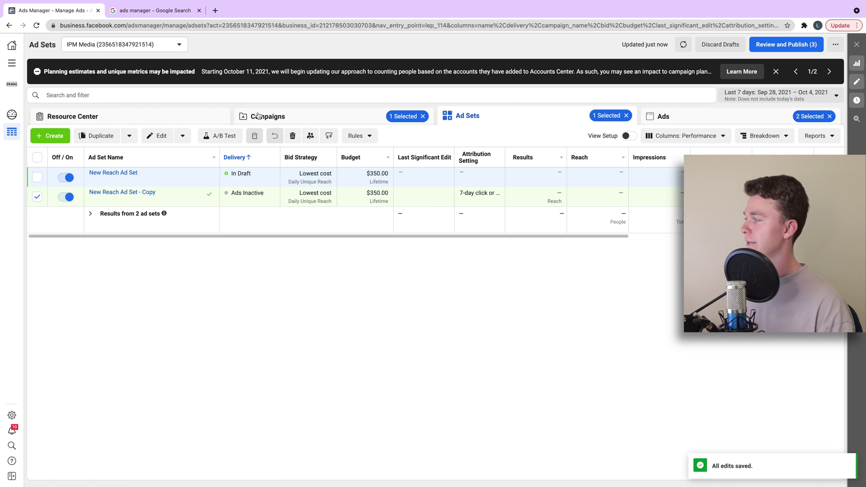
Review the Beginners campaign's two ad sets and four ads, selecting both ad sets.
{"action": "left_click", "coordinate": [294, 116]}
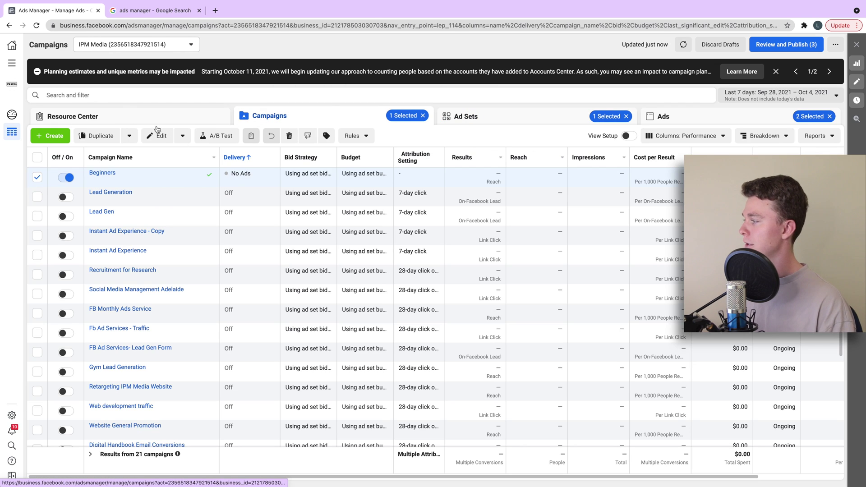
{"action": "left_click", "coordinate": [104, 172]}
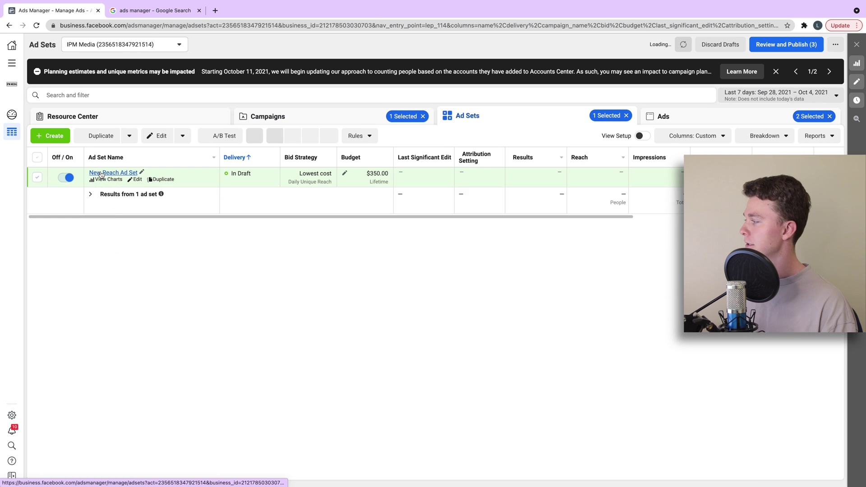
{"action": "left_click", "coordinate": [268, 116]}
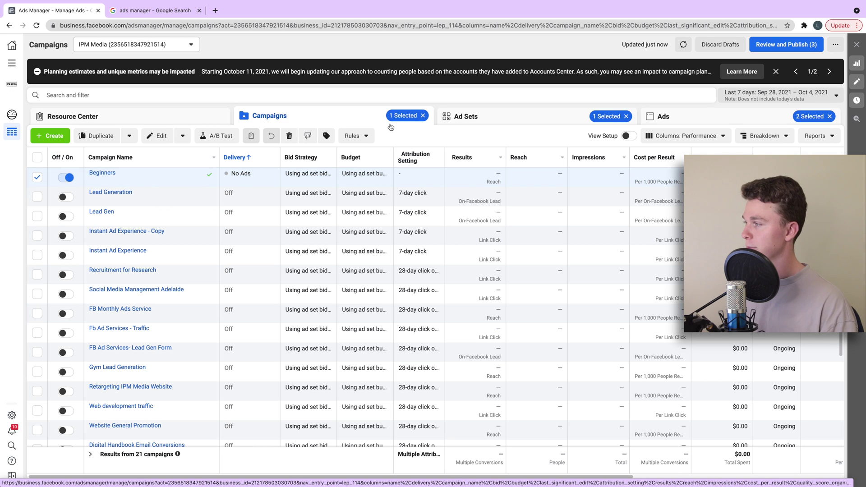
{"action": "left_click", "coordinate": [506, 118]}
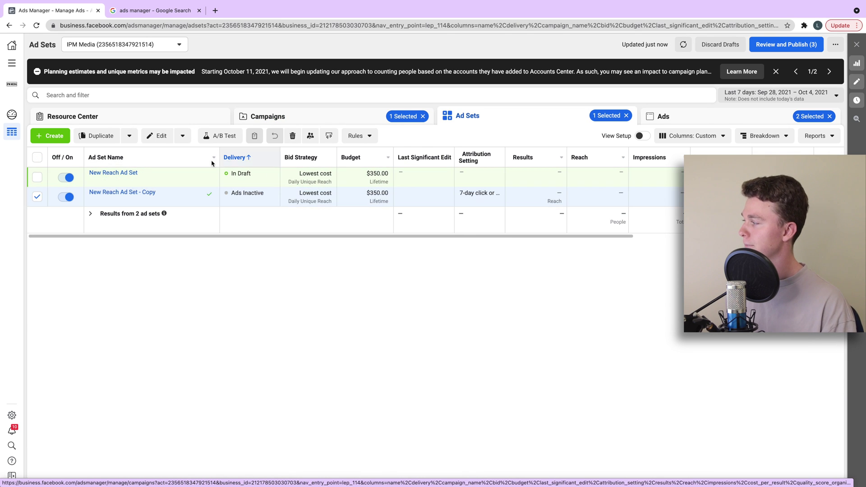
{"action": "left_click", "coordinate": [38, 177]}
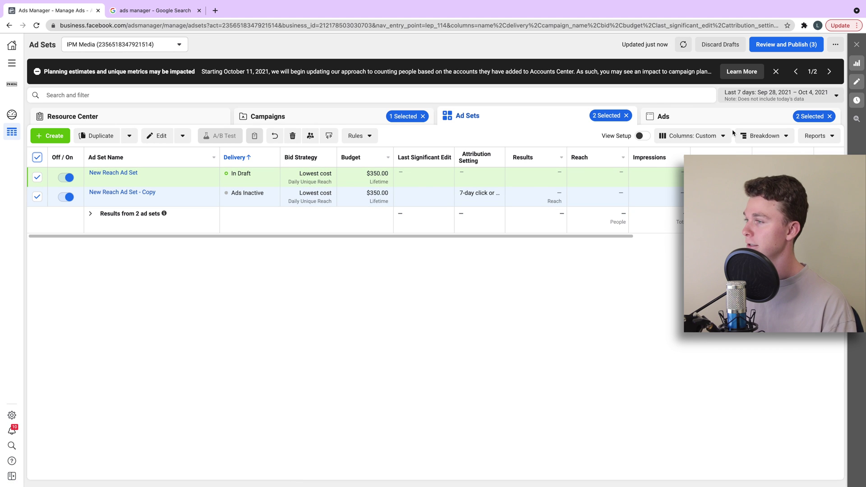
{"action": "left_click", "coordinate": [654, 112]}
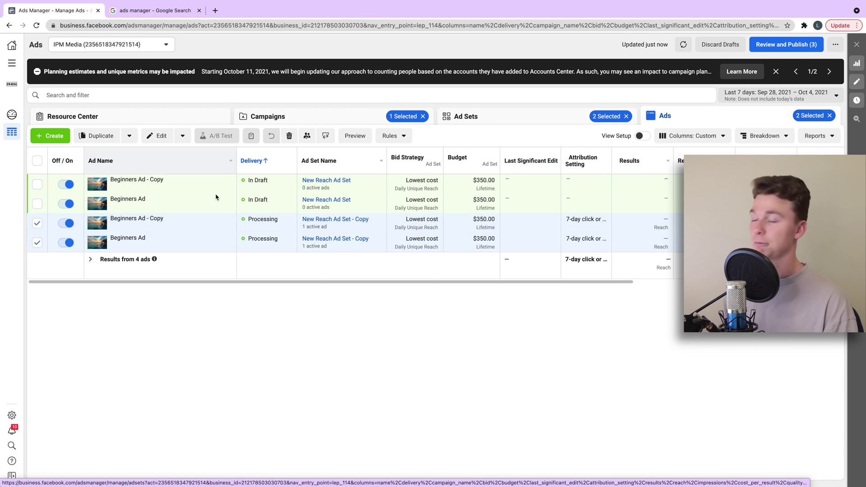
{"action": "left_click", "coordinate": [498, 119]}
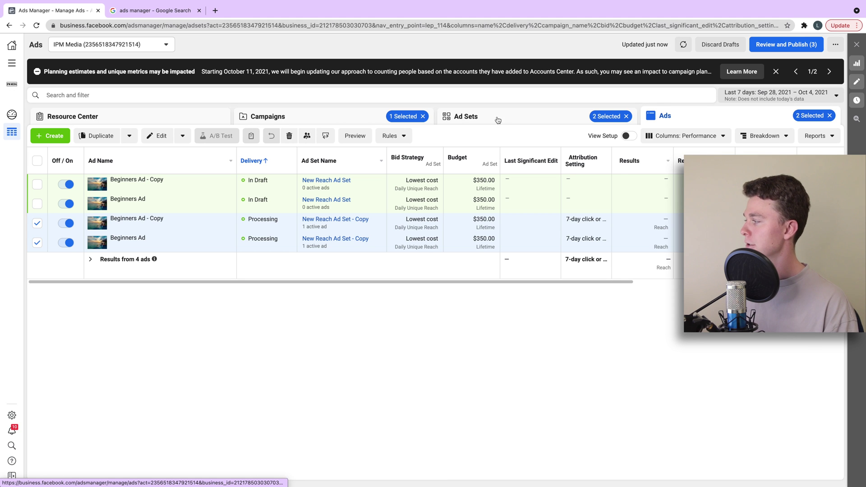
{"action": "left_click", "coordinate": [334, 121]}
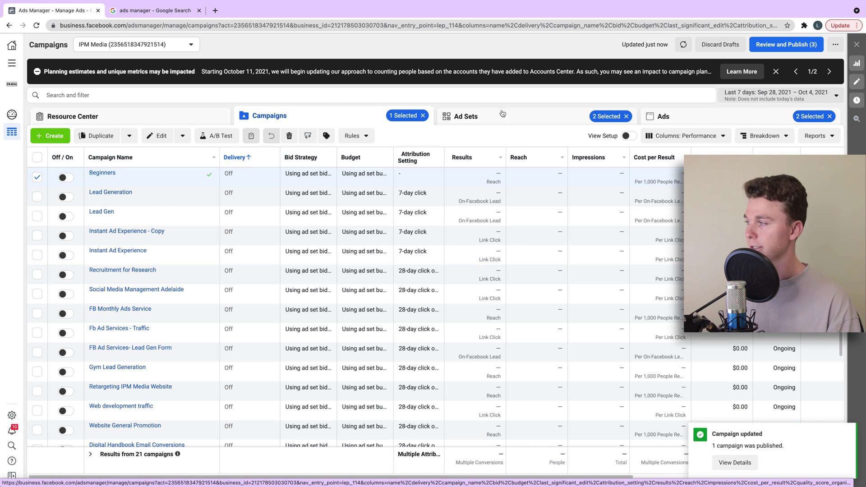
Switch off the two In Draft ads in the selected ad sets.
{"action": "left_click", "coordinate": [558, 118]}
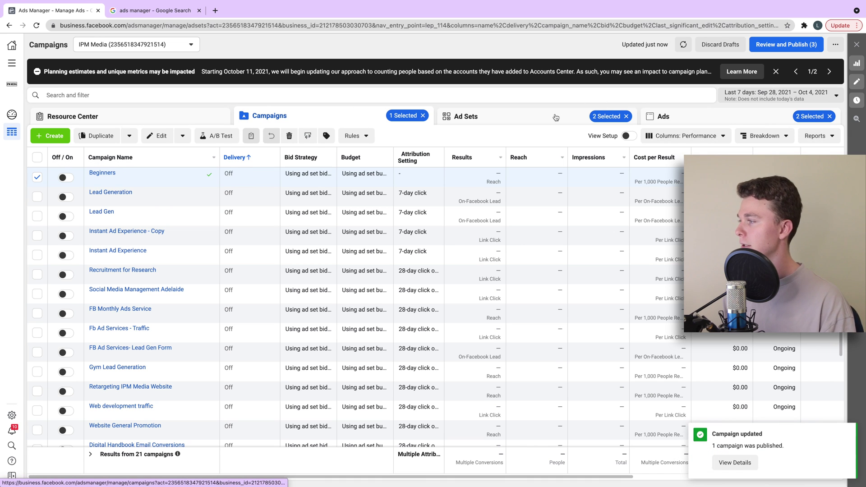
{"action": "left_click", "coordinate": [660, 117]}
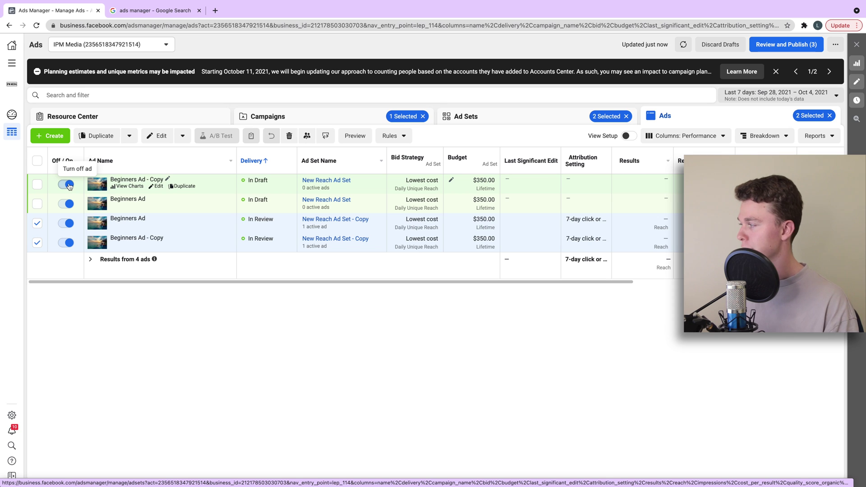
{"action": "left_click", "coordinate": [63, 185]}
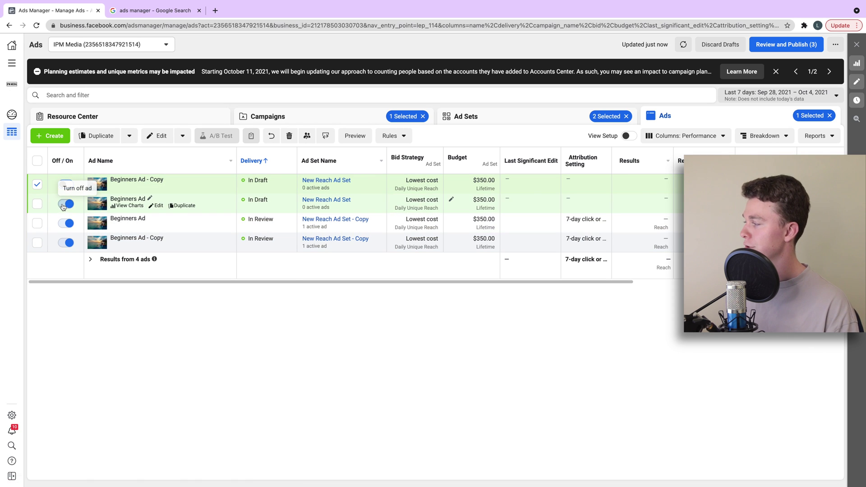
{"action": "left_click", "coordinate": [63, 205]}
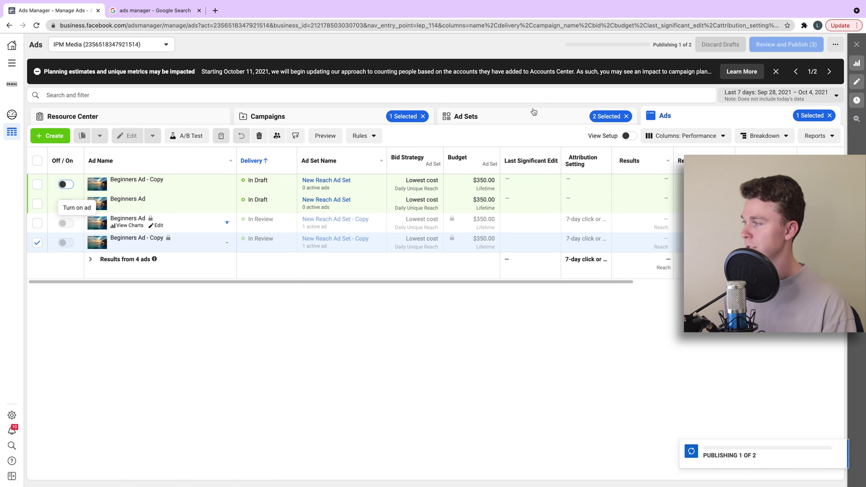
Switch off New Reach Ad Set and return to the campaigns list.
{"action": "left_click", "coordinate": [534, 112]}
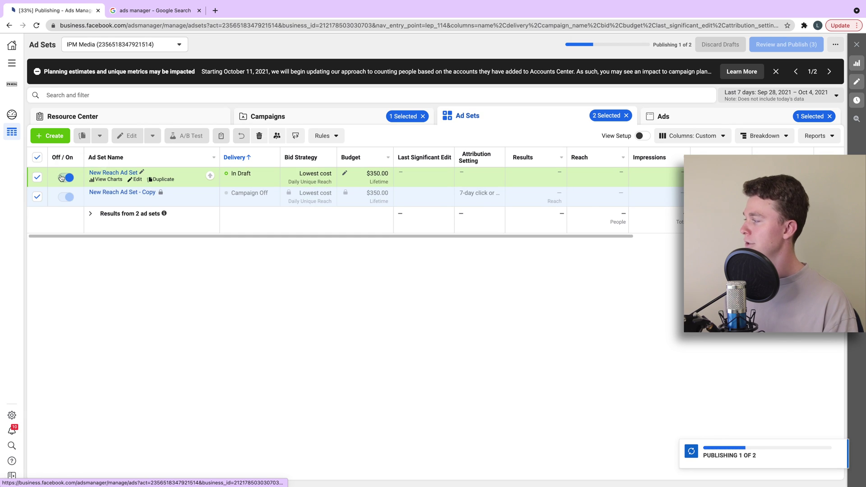
{"action": "left_click", "coordinate": [66, 197]}
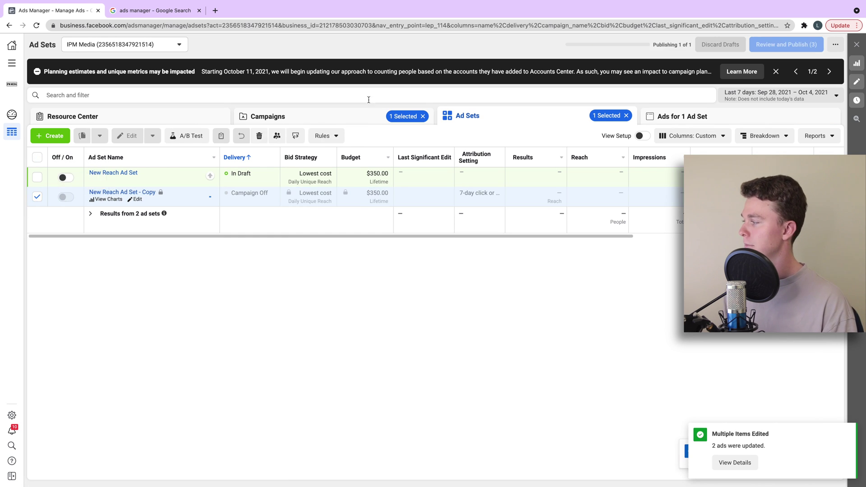
{"action": "left_click", "coordinate": [326, 120]}
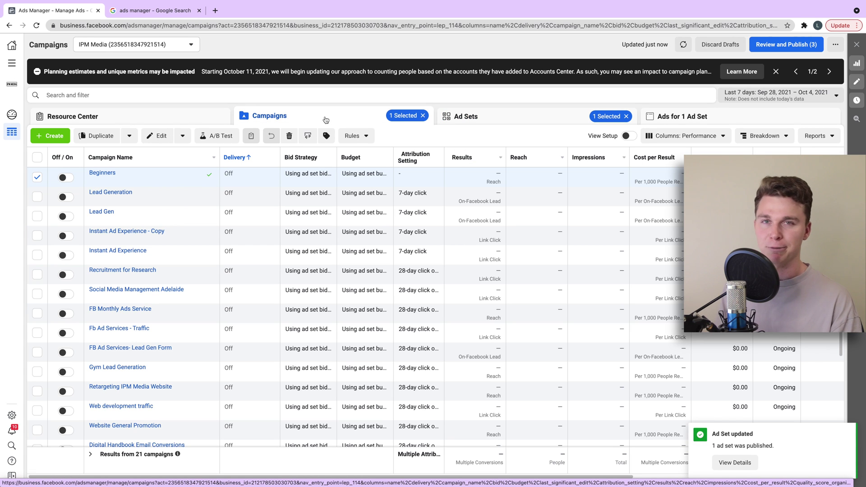